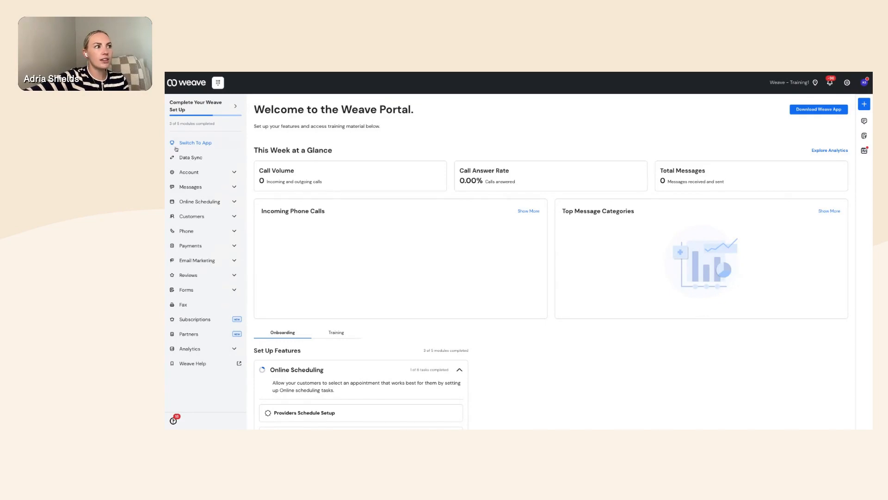
- Move from the classic portal to the new Weave app's Home dashboard
left_click(200, 143)
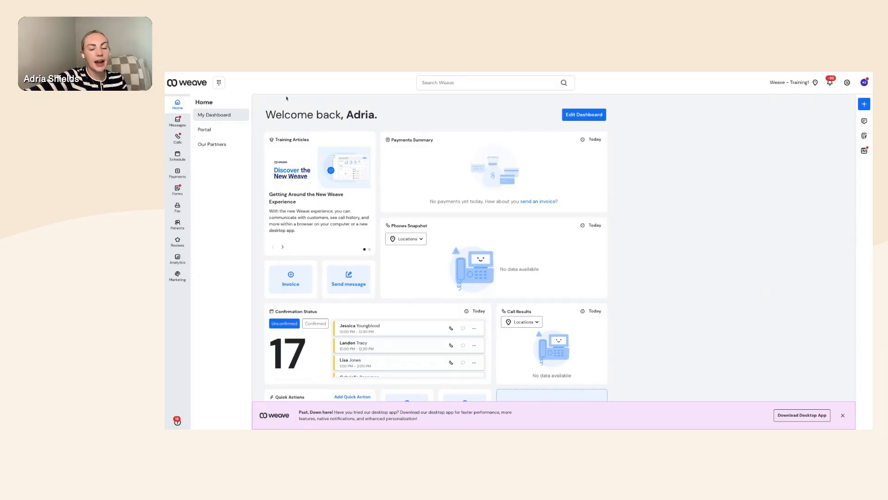
left_click(211, 130)
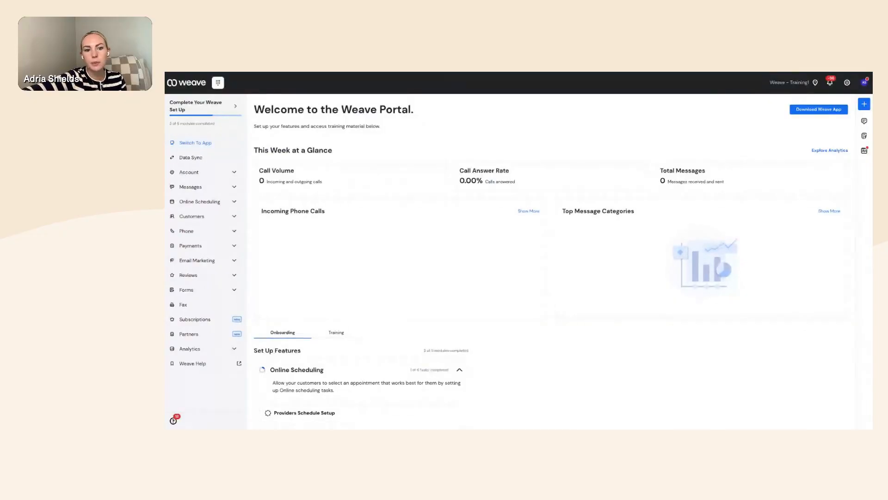
left_click(203, 143)
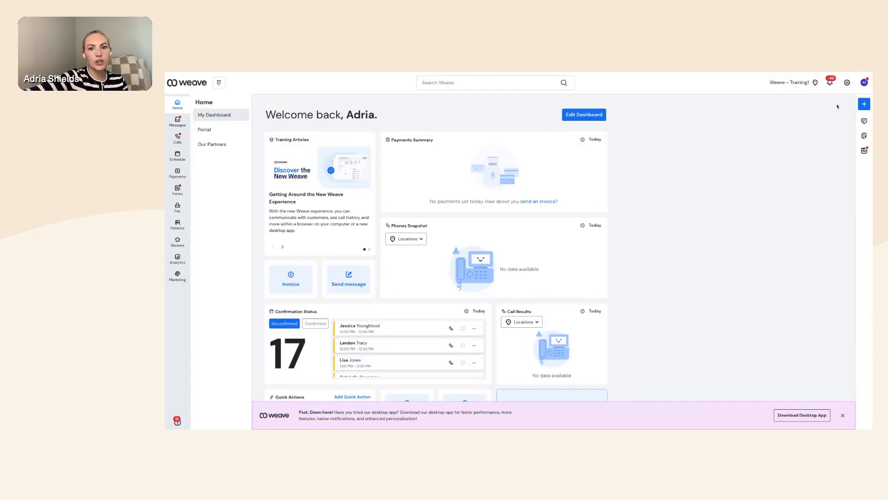
left_click(847, 83)
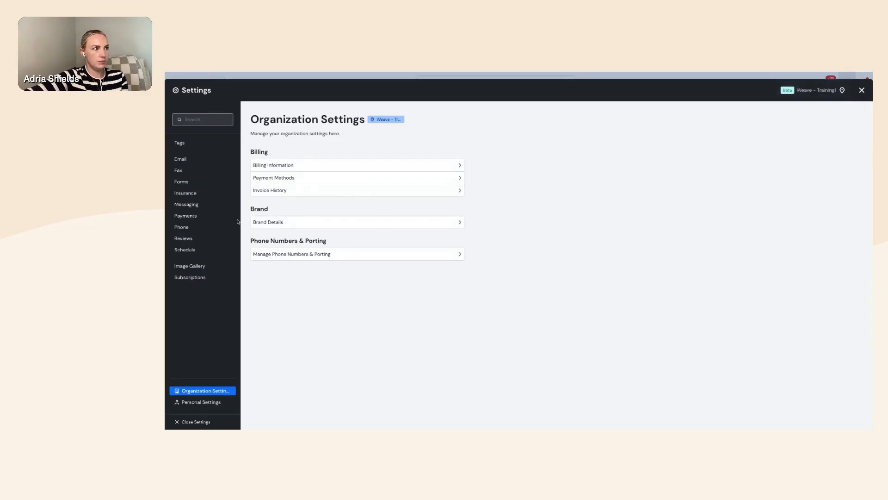
left_click(181, 206)
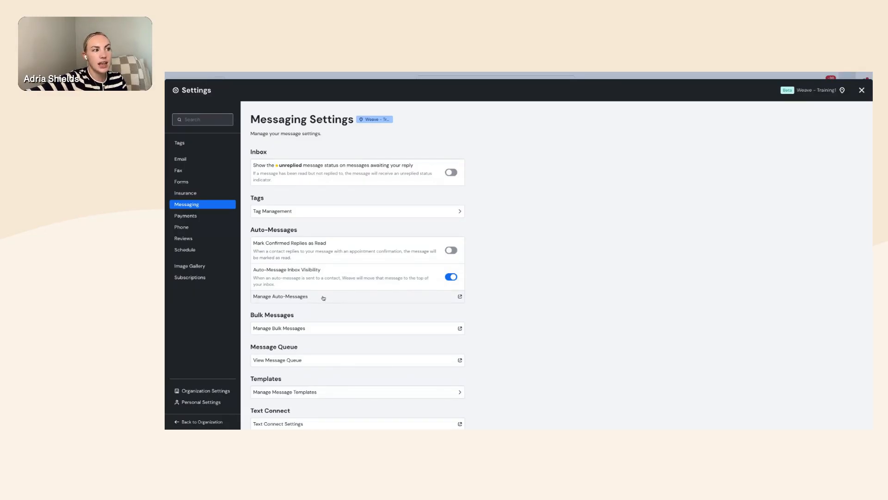
left_click(861, 90)
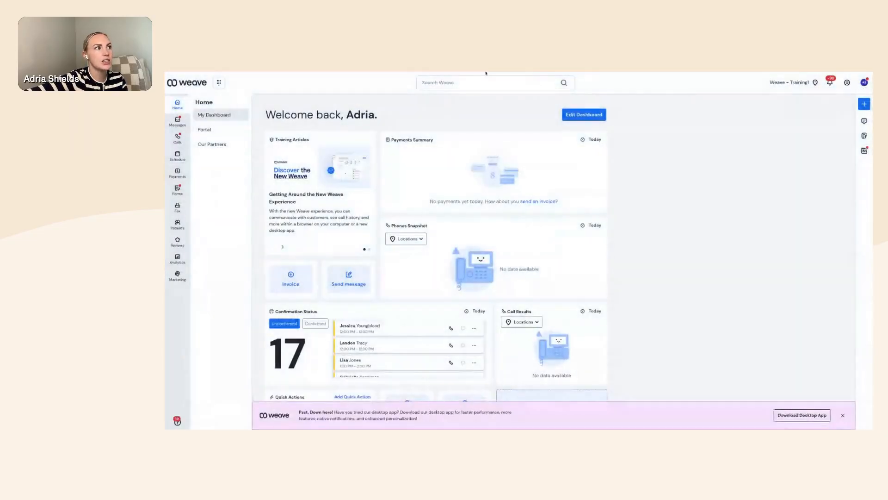
- Go to the Portal and open Messages > Auto-Messaging
left_click(210, 132)
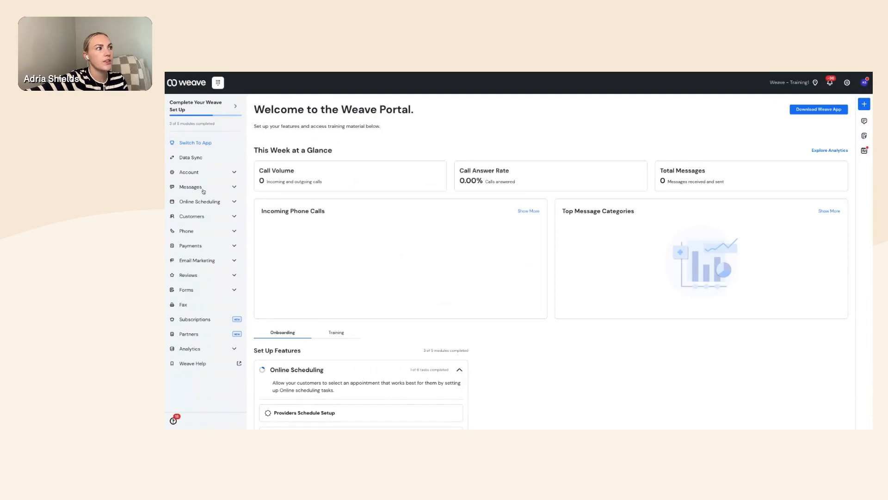
left_click(203, 190)
left_click(200, 249)
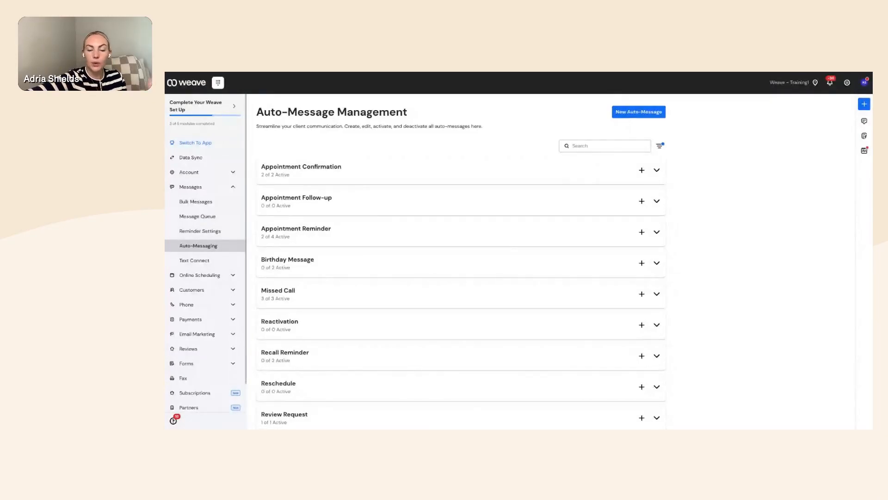
- Under Appointment Reminder, switch on Copy of 3 day reminder and The Day Before
left_click(656, 232)
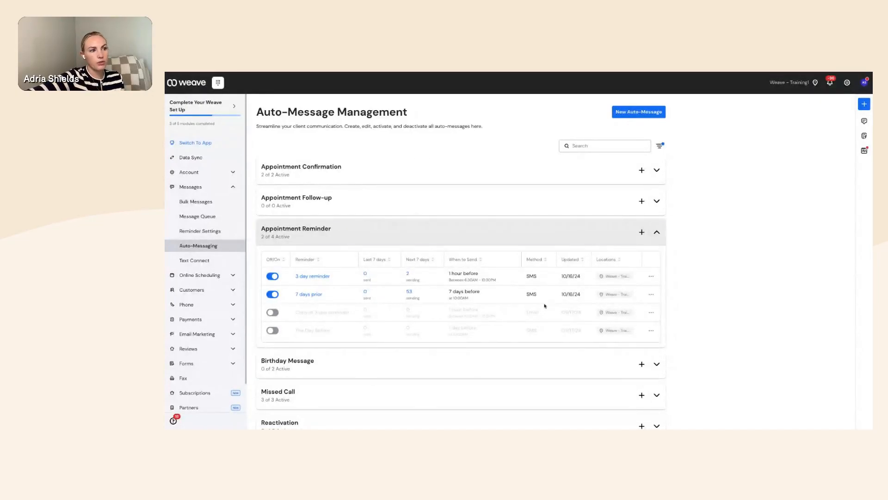
left_click(272, 312)
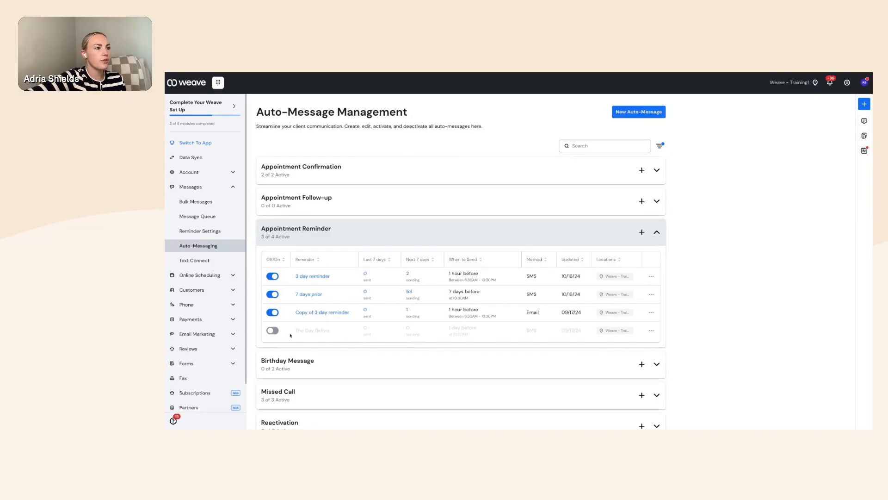
left_click(274, 330)
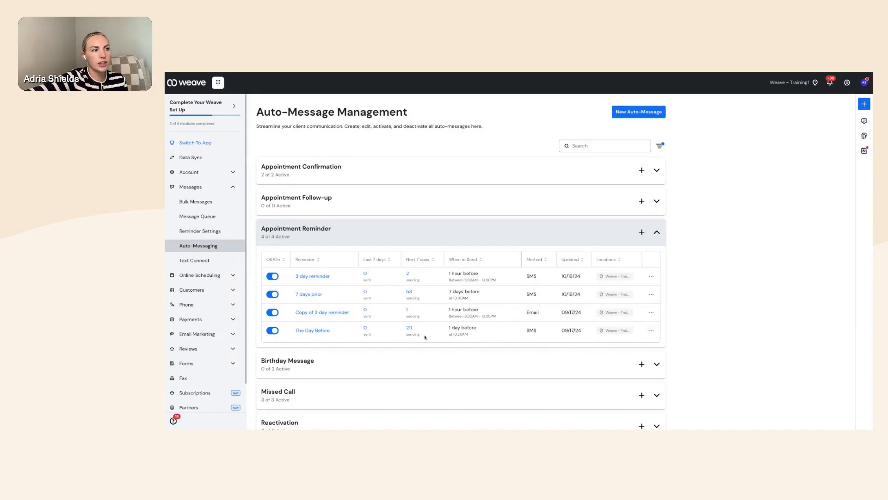
- Edit The Day Before reminder to send 2 hours before the event
left_click(651, 331)
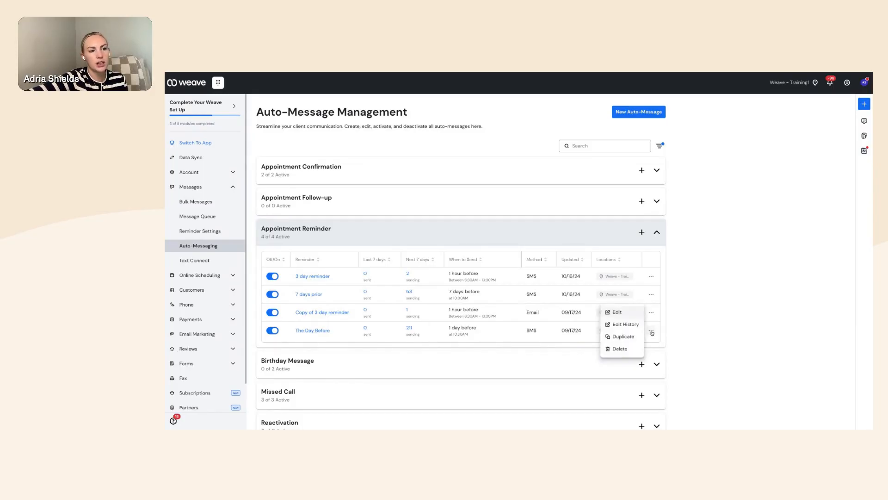
left_click(617, 313)
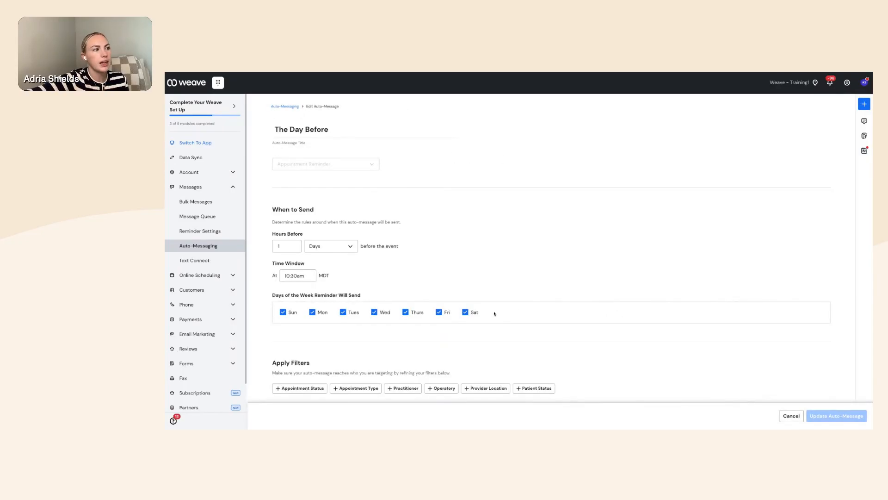
left_click(326, 248)
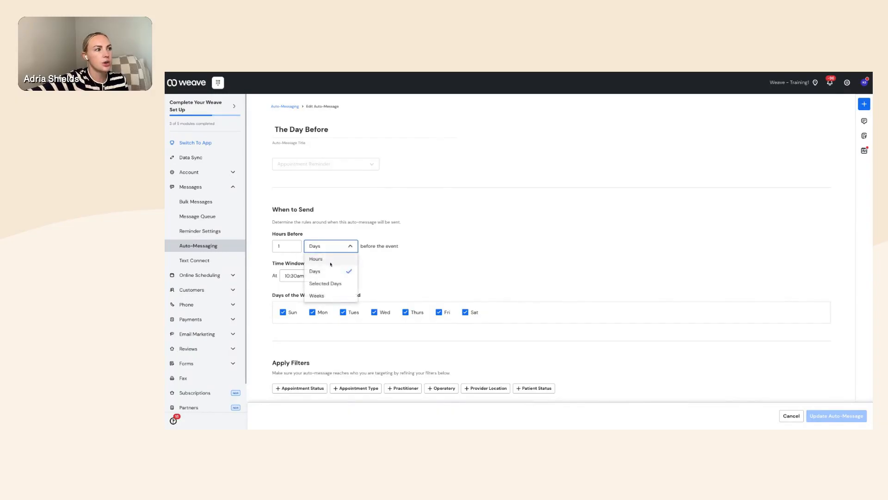
left_click(323, 258)
double_click(274, 247)
type("2")
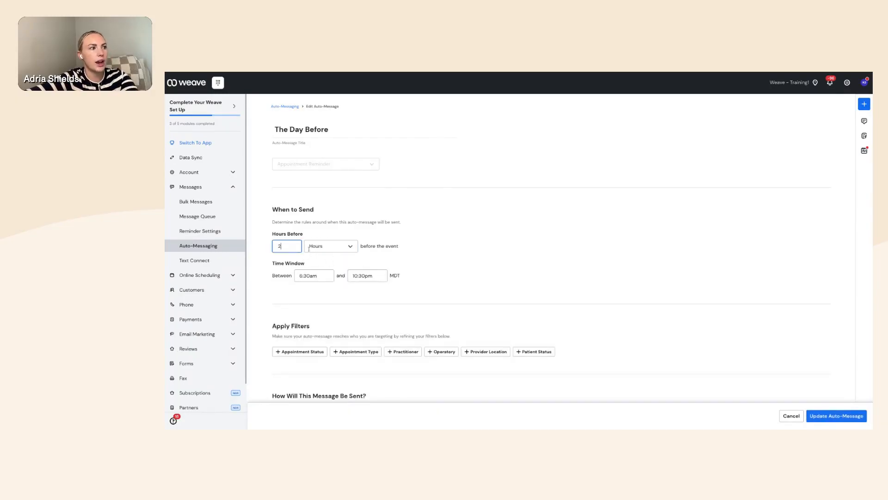
left_click(425, 265)
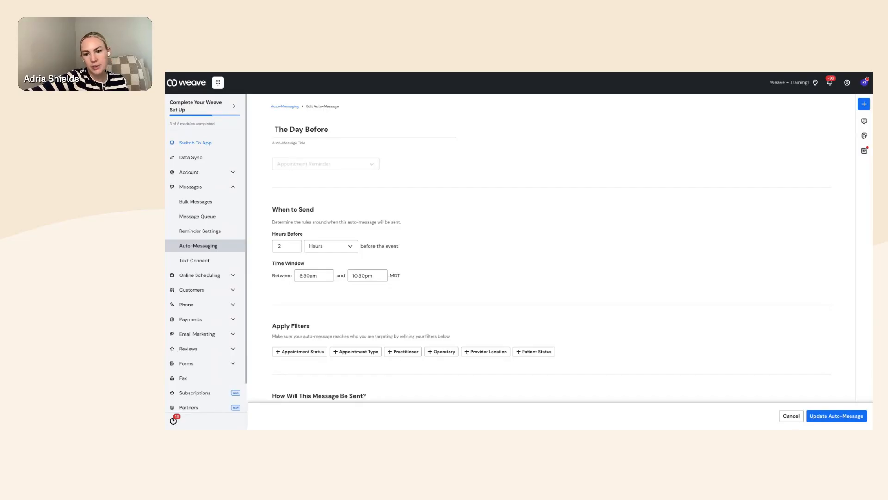
- Set the reminder's send window to start at 6:30am, ending 10:30pm
left_click(314, 276)
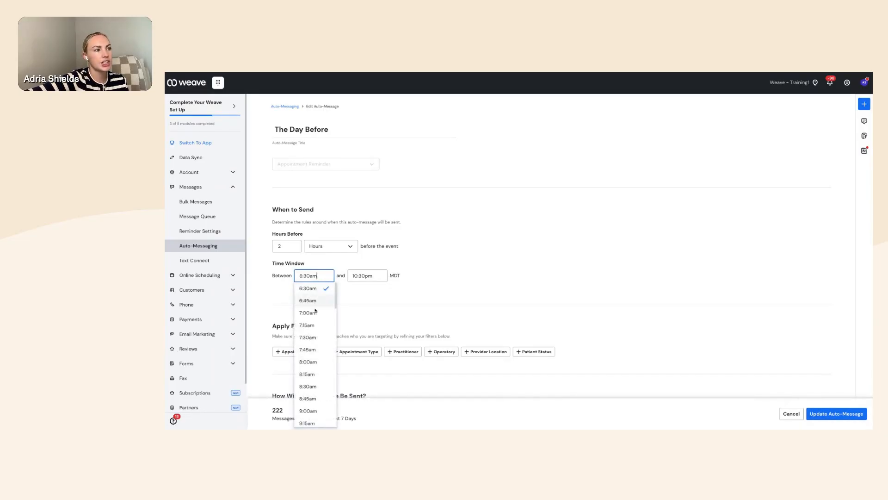
left_click(318, 313)
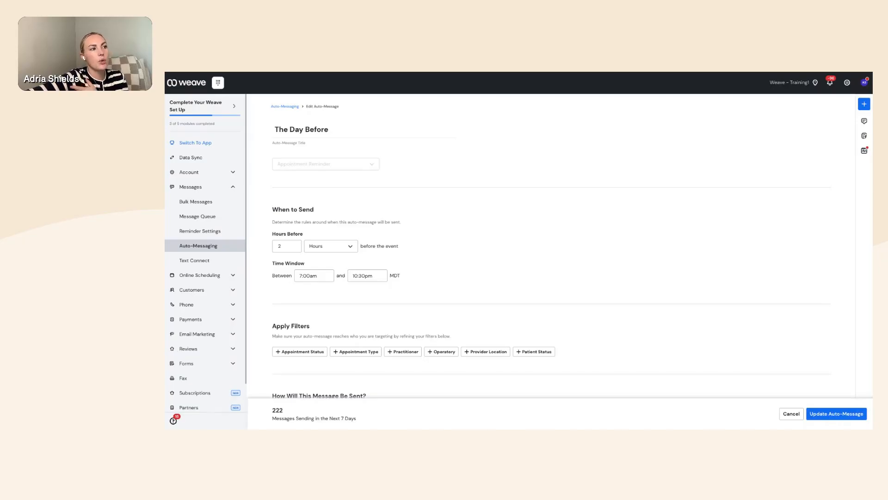
left_click(313, 276)
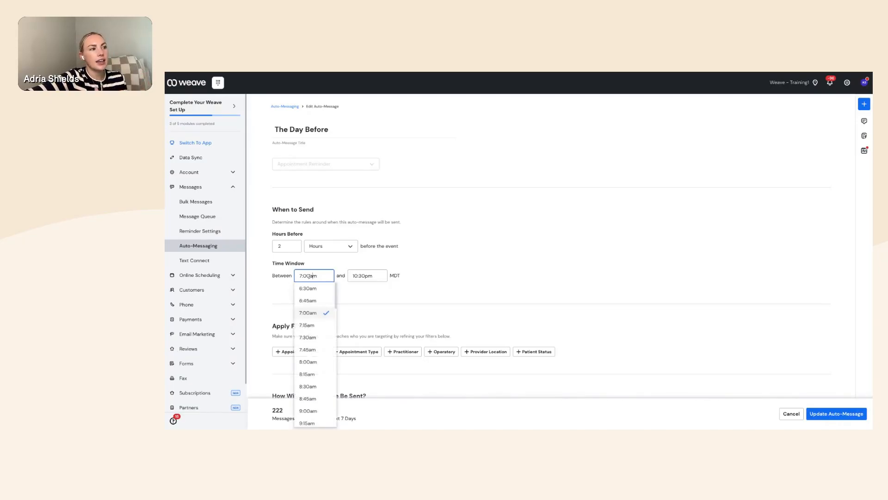
left_click(313, 316)
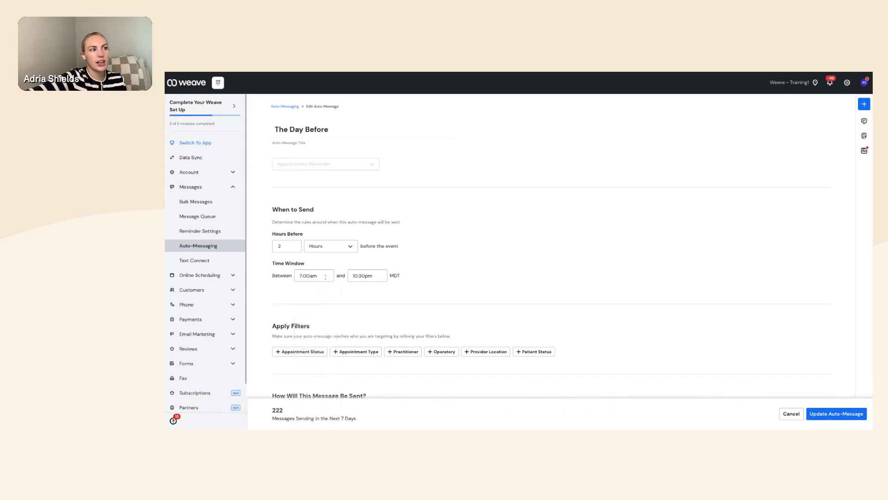
left_click(314, 276)
left_click(322, 289)
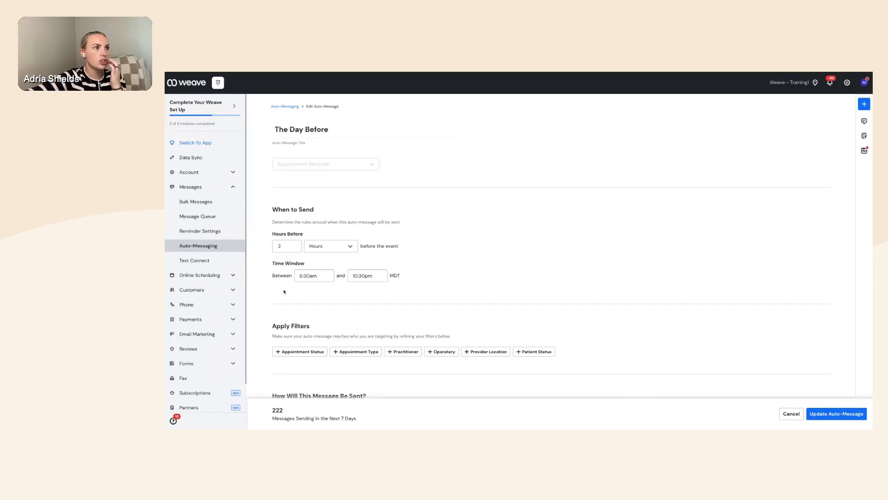
scroll(284, 291, "down", 2)
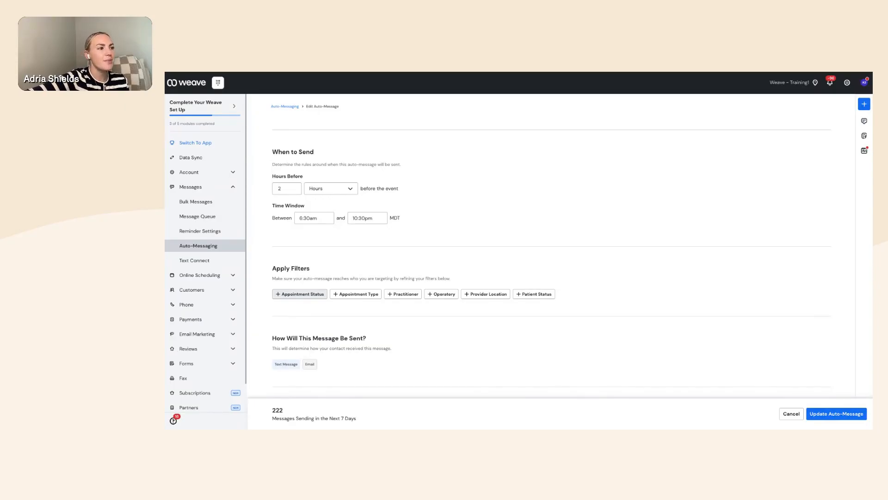
left_click(297, 297)
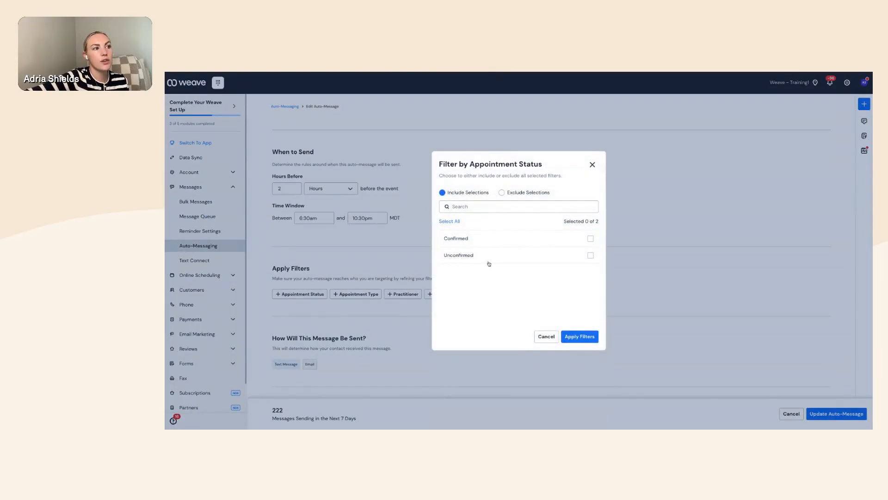
left_click(546, 336)
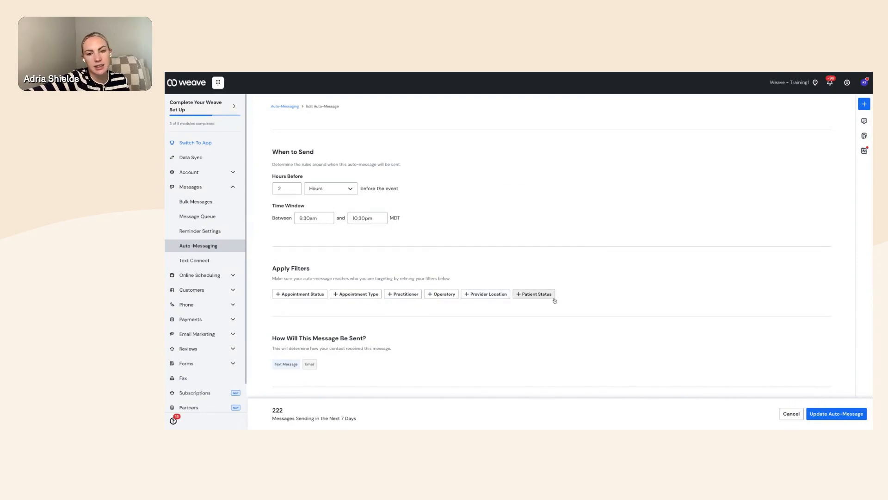
scroll(361, 368, "down", 3)
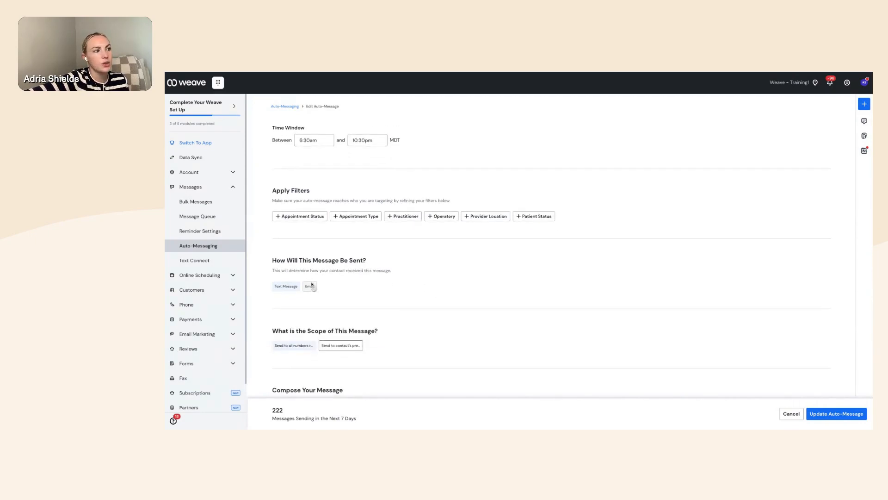
scroll(362, 314, "down", 2)
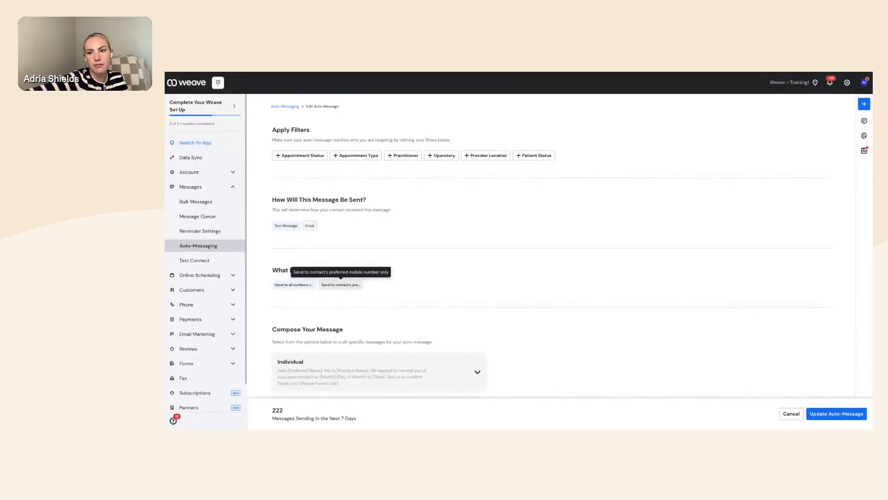
- Scroll down to Compose Your Message to see the Individual, Family and Spanish templates
scroll(394, 331, "down", 3)
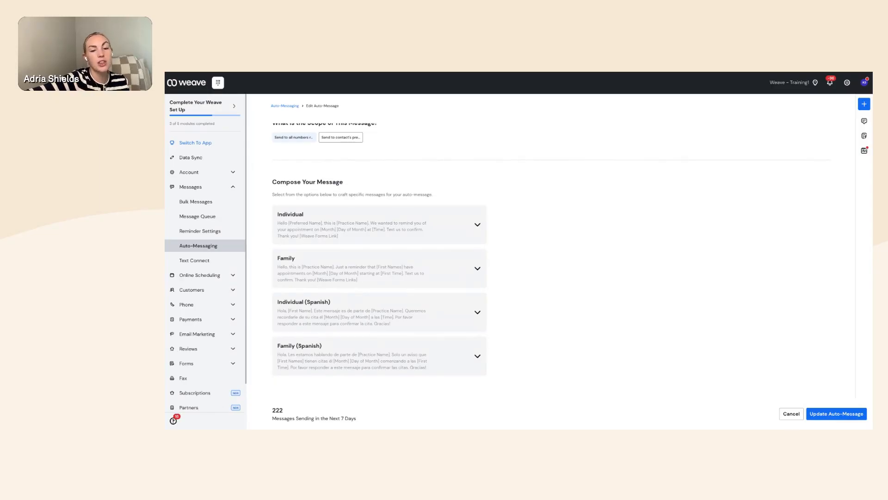
- Expand the Family template and read its form links and 2- Medical History preview
left_click(456, 276)
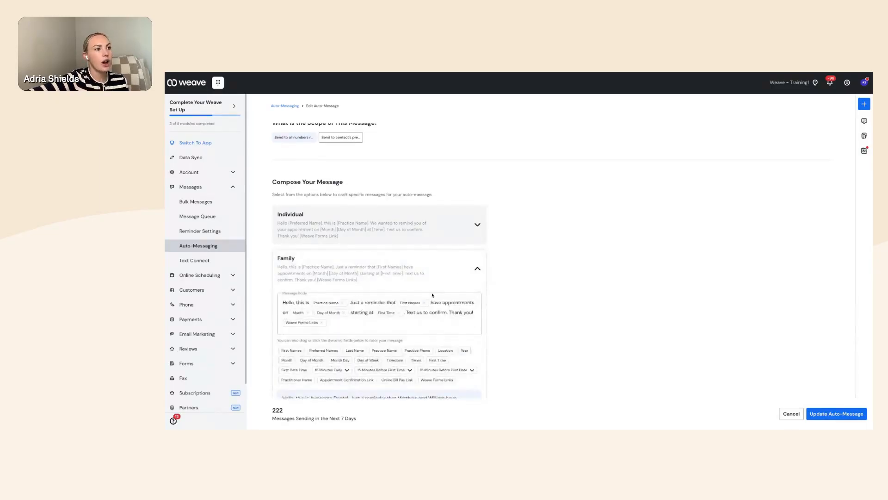
scroll(433, 295, "down", 1)
scroll(368, 334, "down", 1)
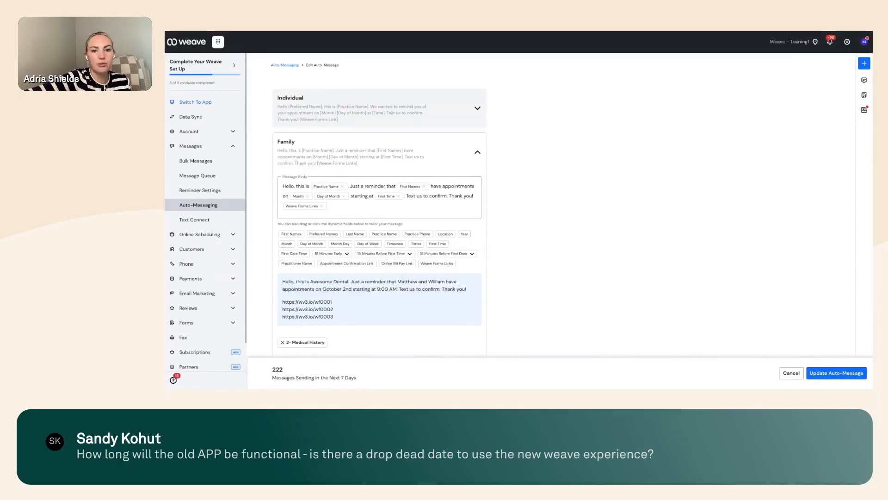
scroll(460, 306, "down", 3)
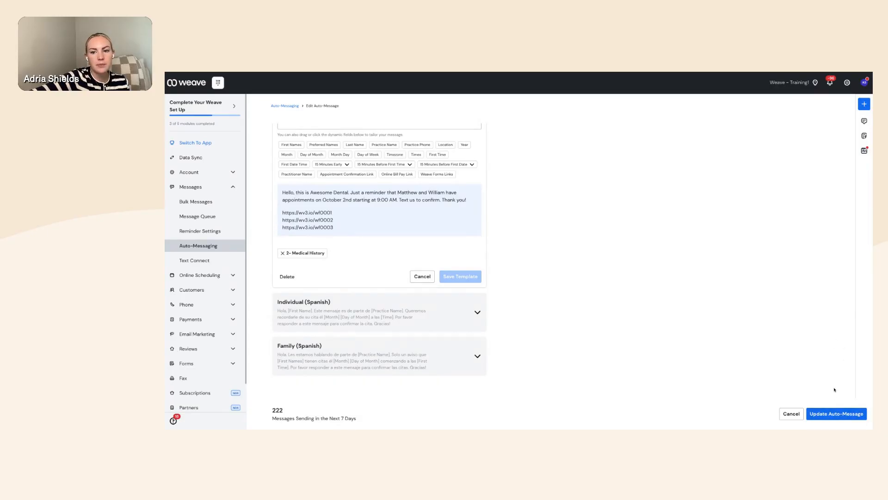
- Save the reminder, then switch off 3 day reminder and its copy and collapse the category
left_click(826, 414)
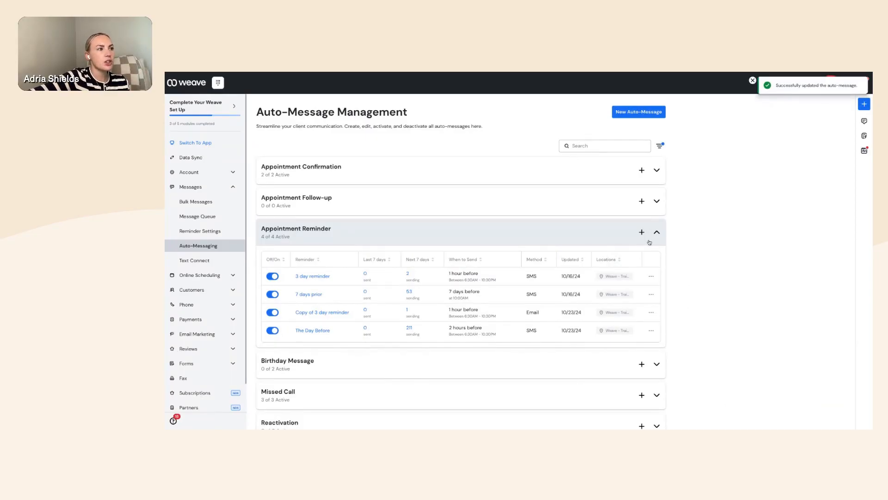
left_click(273, 313)
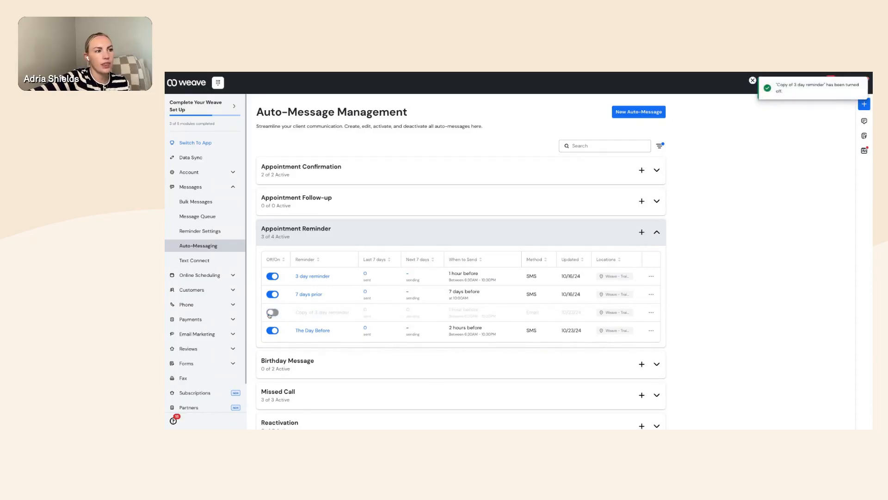
left_click(273, 276)
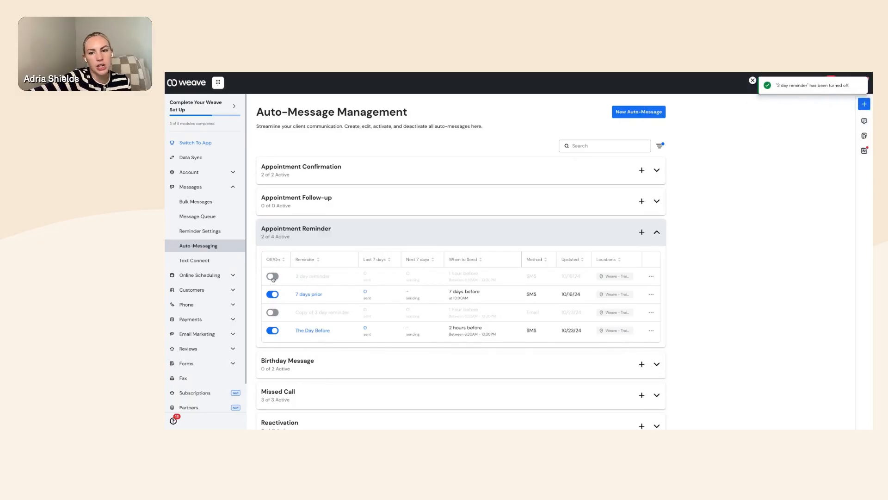
left_click(656, 231)
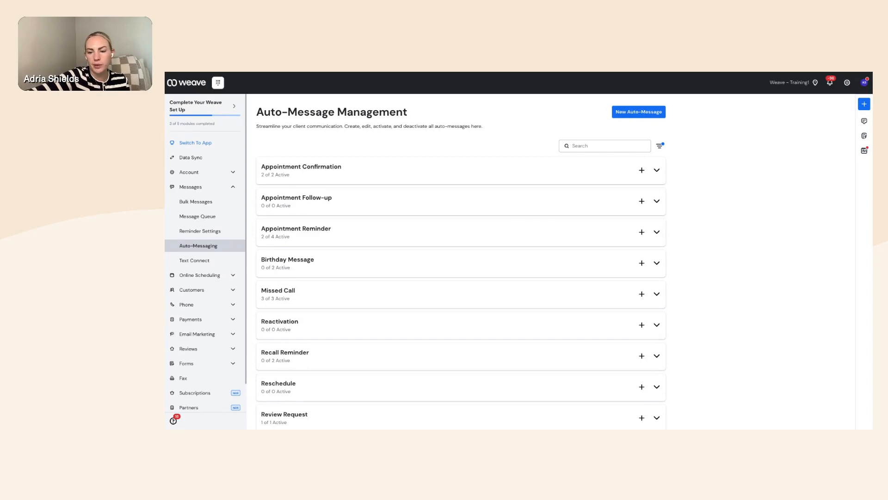
- Delete the 3 - Day Reminder under Appointment Confirmation
left_click(656, 171)
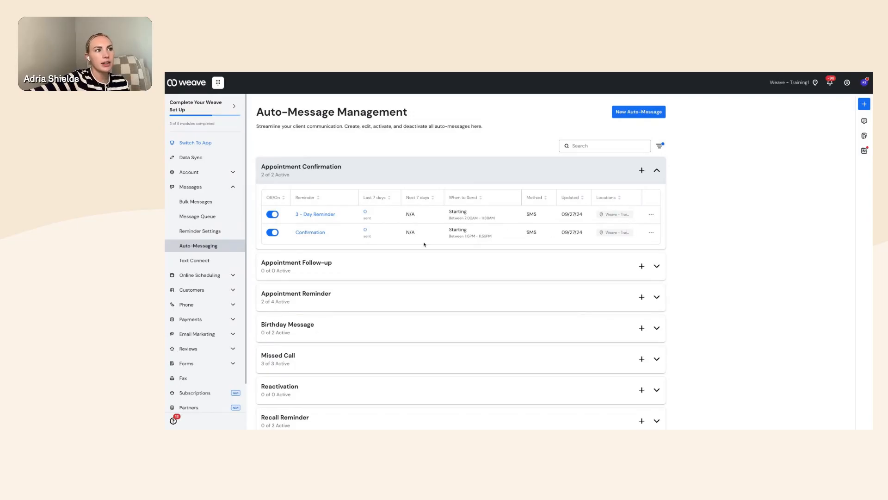
left_click(650, 214)
left_click(616, 233)
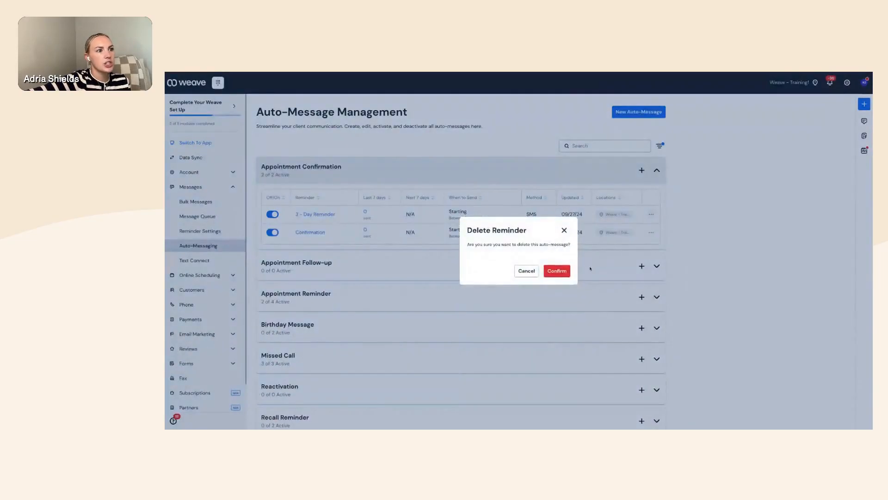
left_click(557, 271)
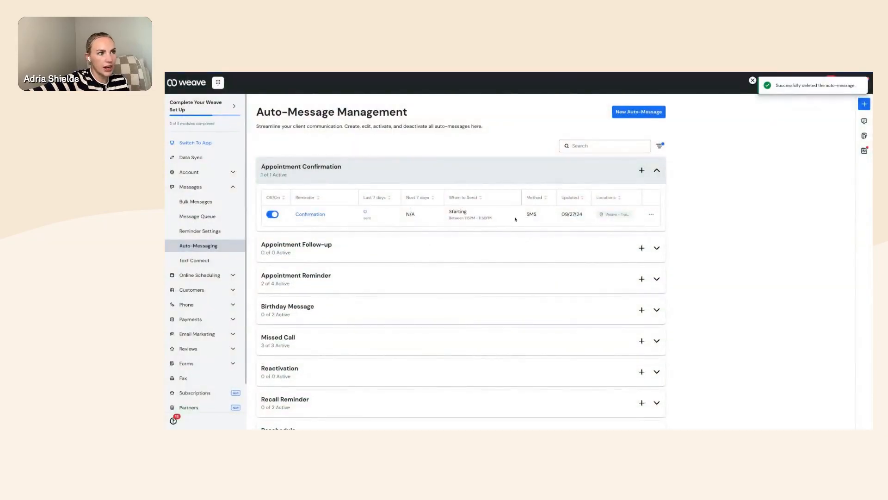
left_click(650, 214)
- Change the Confirmation message's start time from 1:15pm to 12:00am and save it
left_click(612, 199)
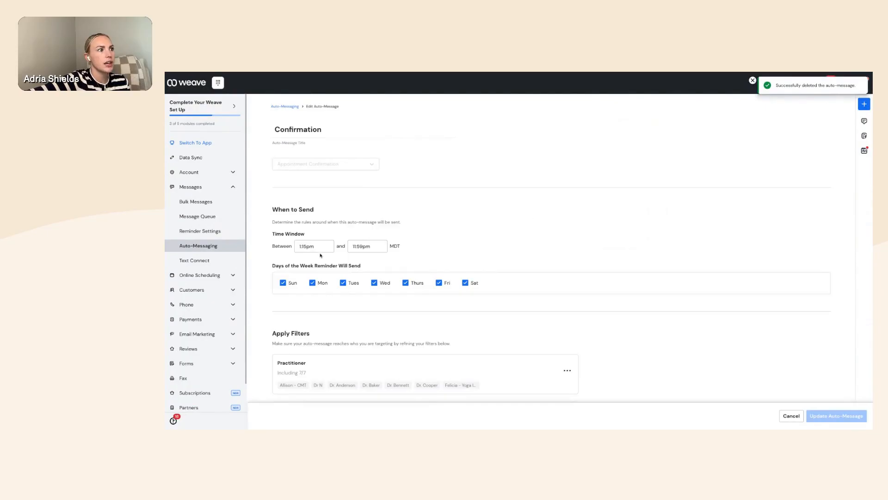
left_click_drag(324, 246, 288, 248)
type("1")
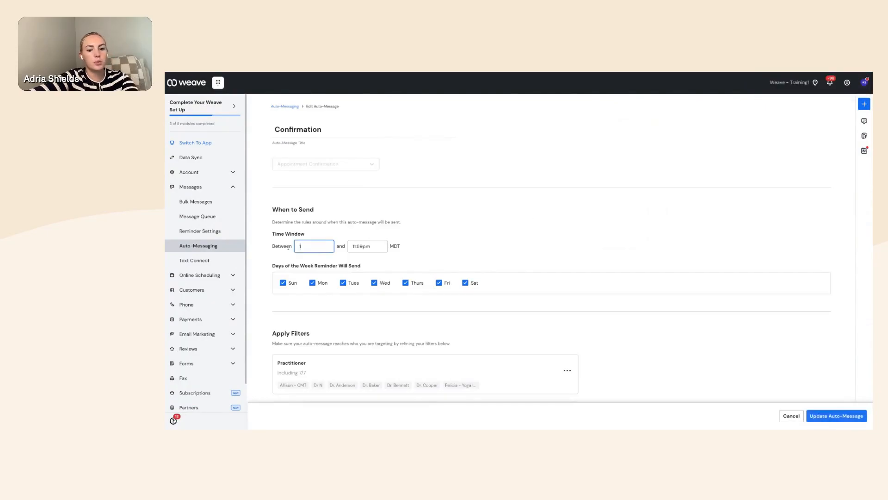
type("2:00am")
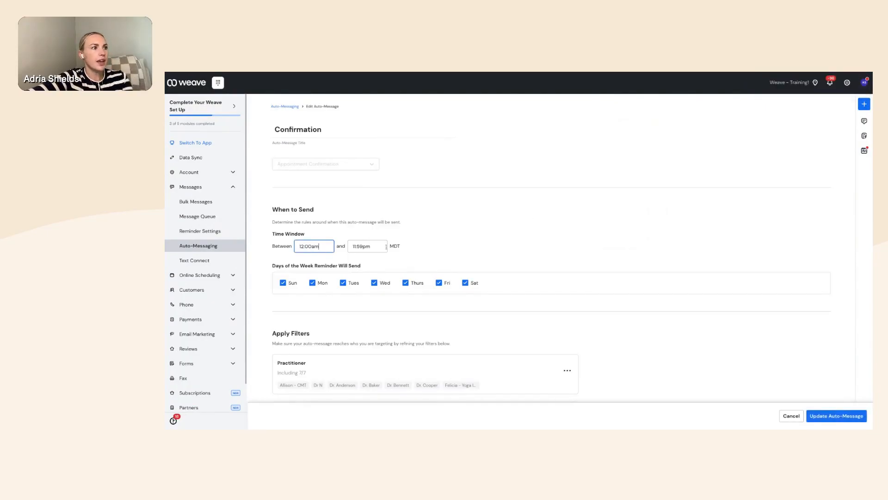
left_click(431, 258)
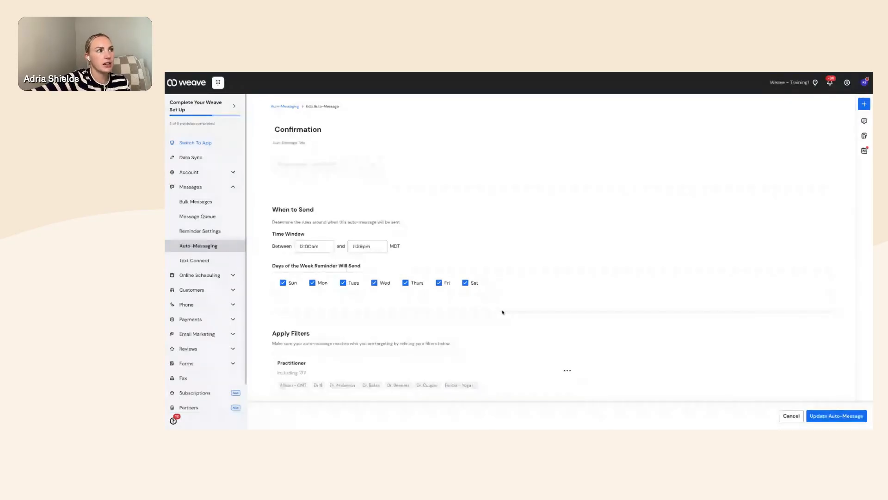
scroll(386, 310, "down", 2)
scroll(385, 310, "down", 5)
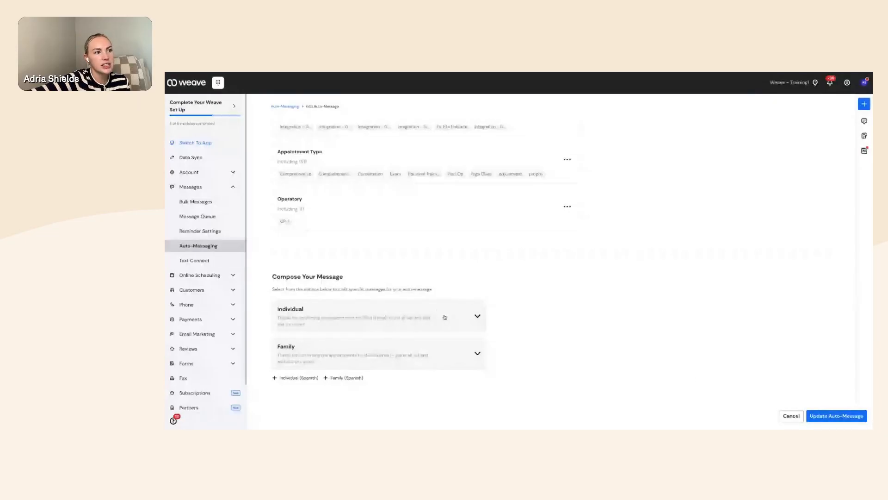
left_click(443, 314)
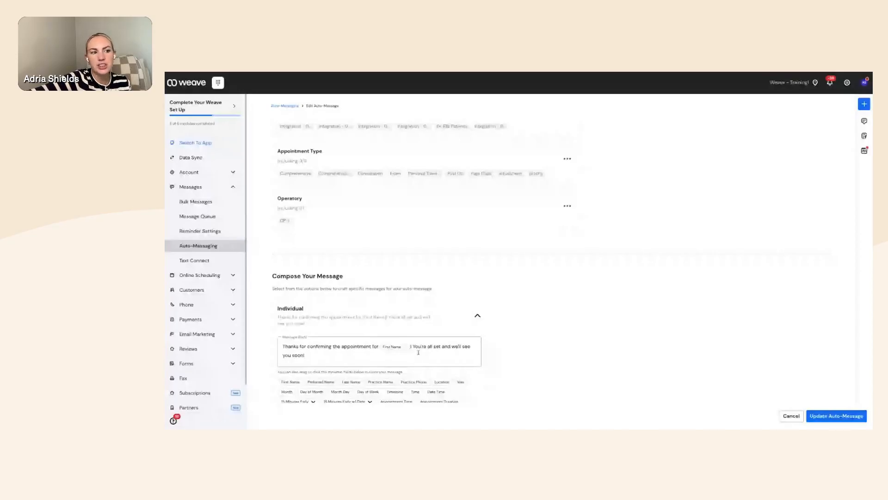
left_click(487, 352)
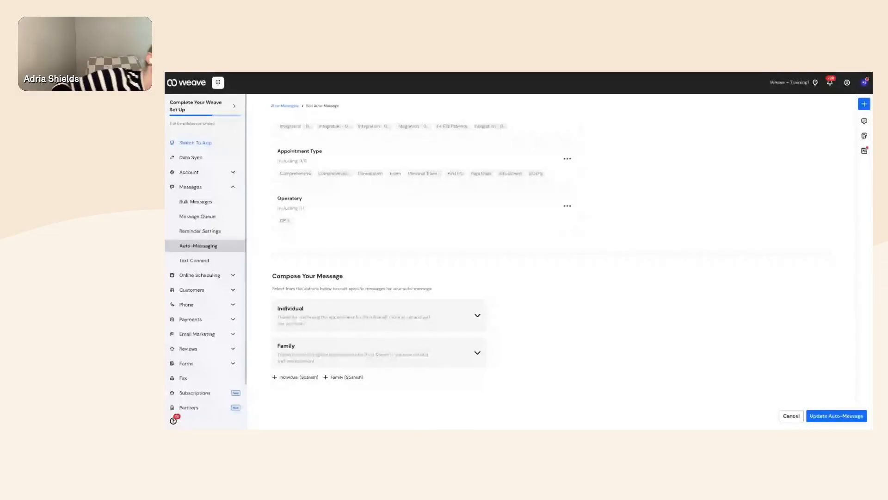
left_click(836, 415)
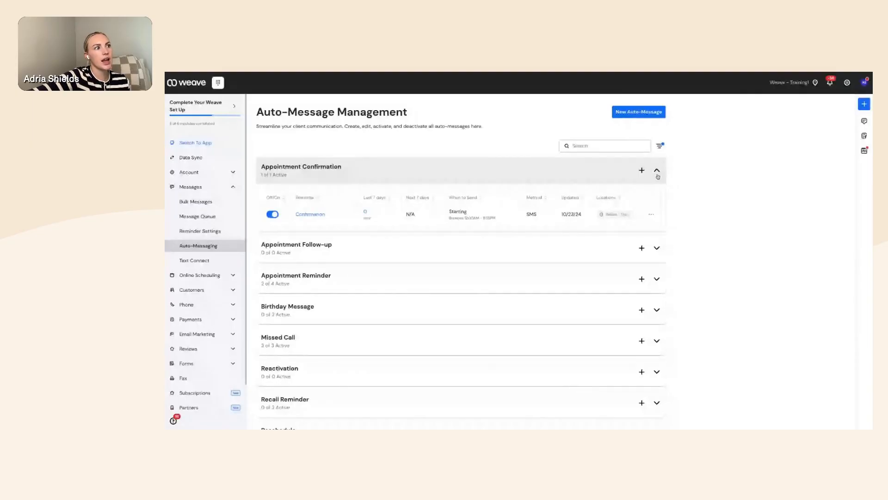
- Collapse Appointment Confirmation, then inspect Birthday Message and collapse it again
left_click(657, 172)
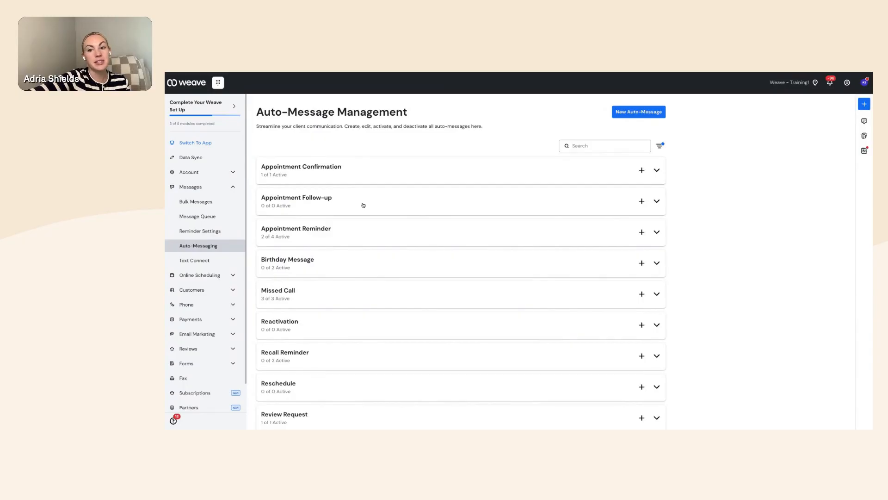
scroll(363, 205, "down", 1)
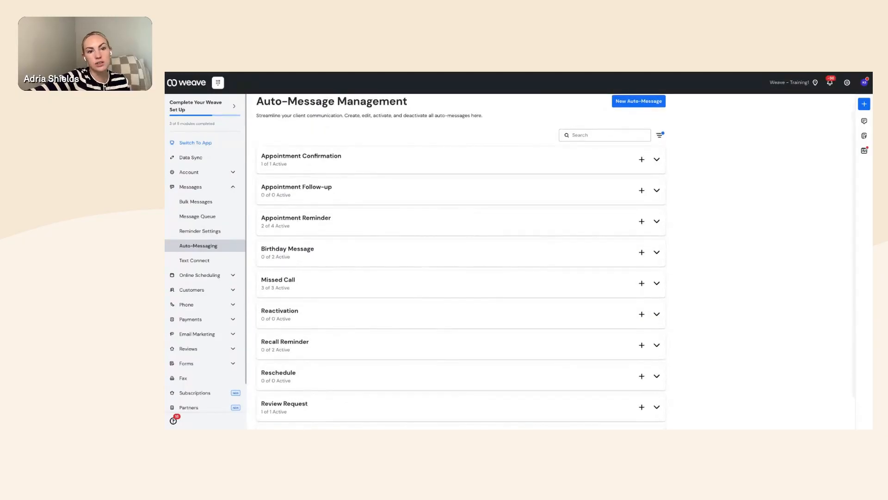
scroll(461, 262, "down", 1)
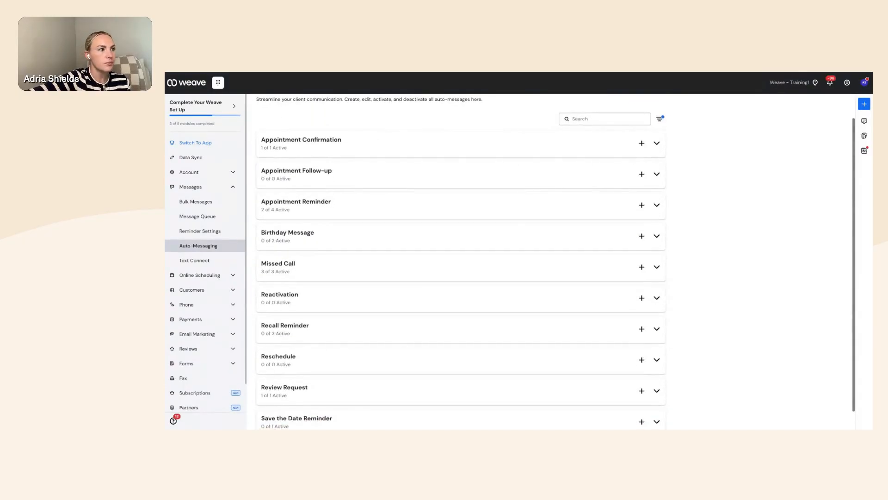
left_click(657, 237)
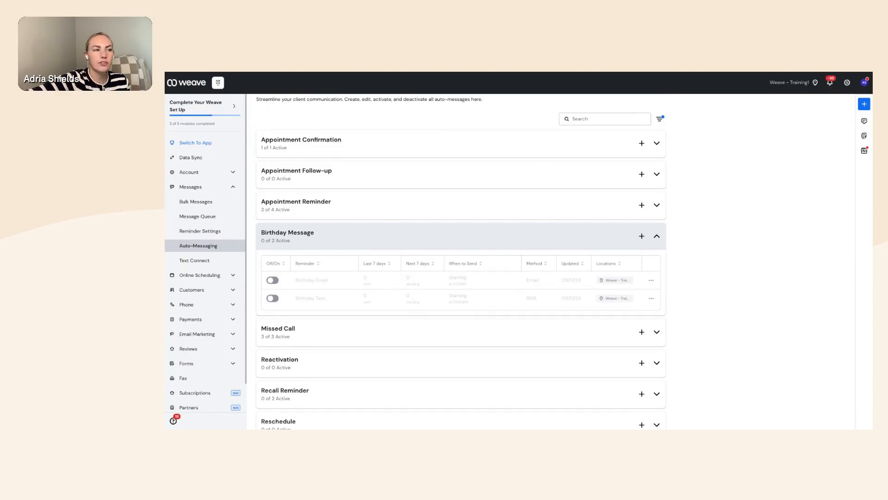
left_click(657, 236)
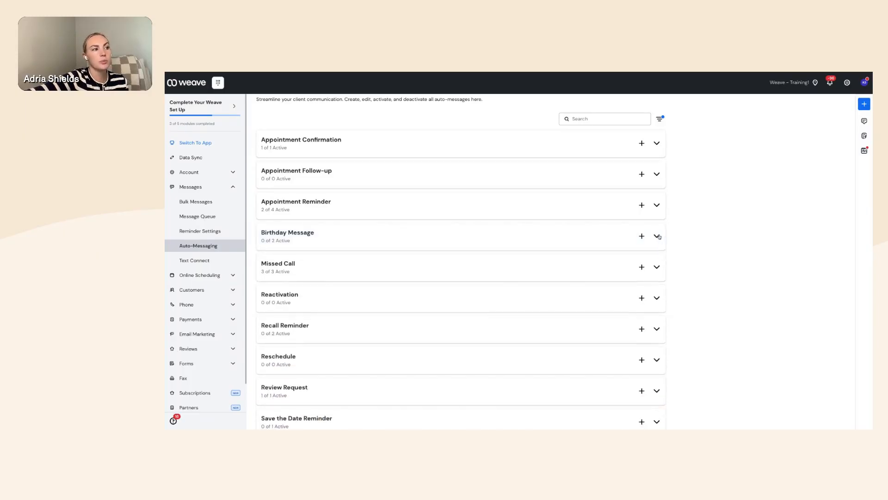
scroll(694, 257, "down", 1)
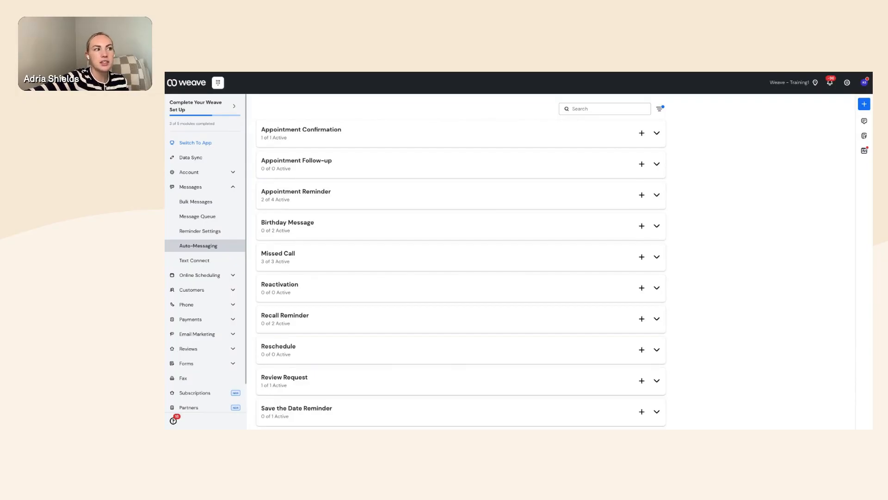
- Expand the Missed Call group and open Missed calls for holidays in the auto-message editor
left_click(656, 257)
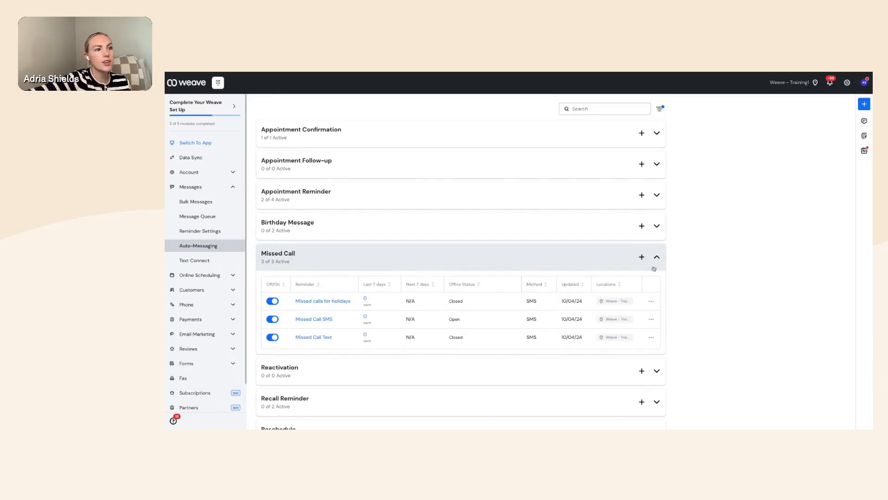
left_click(651, 301)
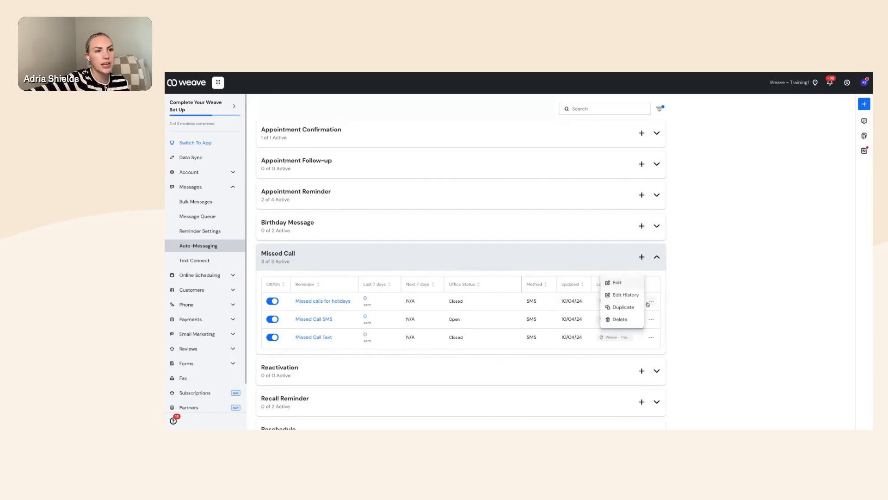
left_click(617, 283)
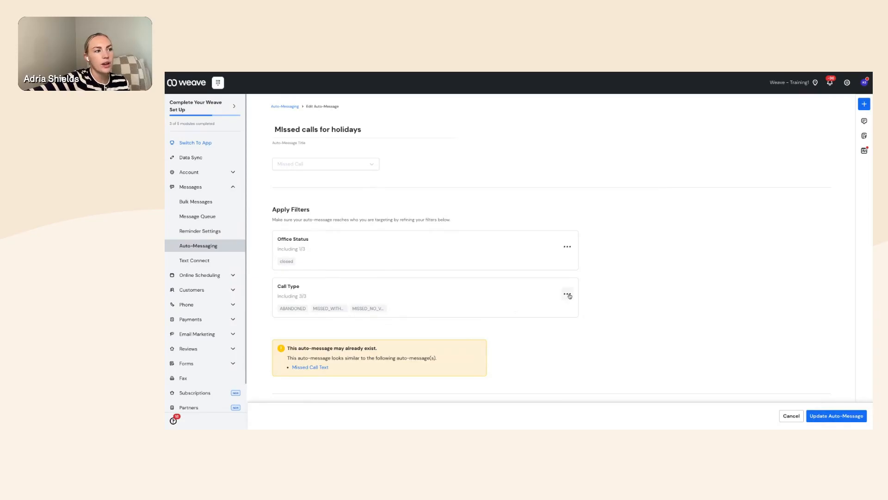
- Try excluding Abandoned and Missed With Voicemail call types, cancel, and leave the editor unsaved
left_click(568, 293)
left_click(544, 289)
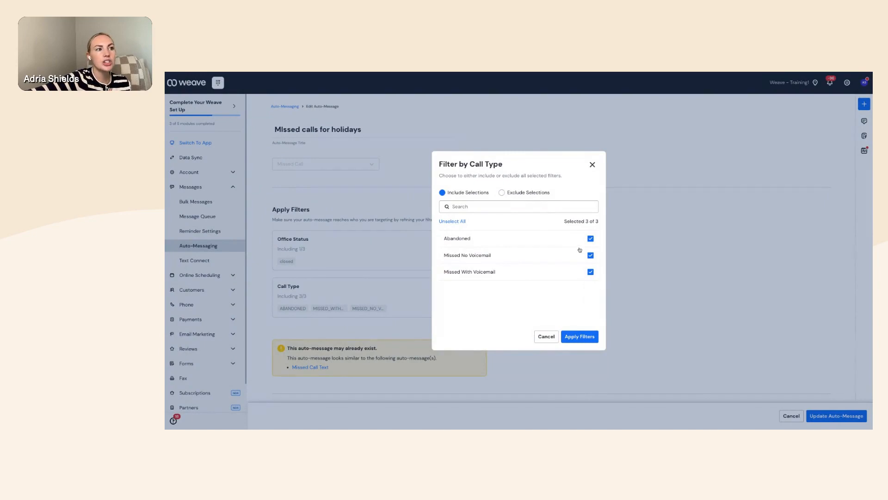
left_click(591, 239)
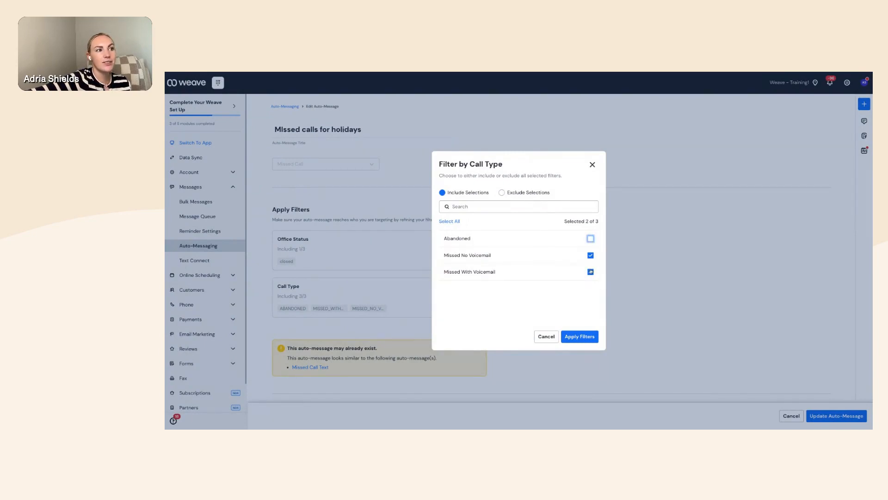
left_click(591, 272)
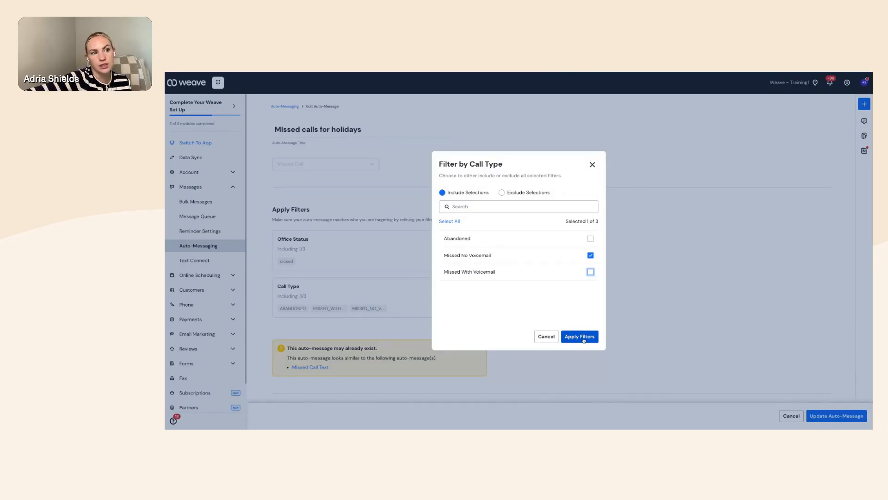
left_click(548, 336)
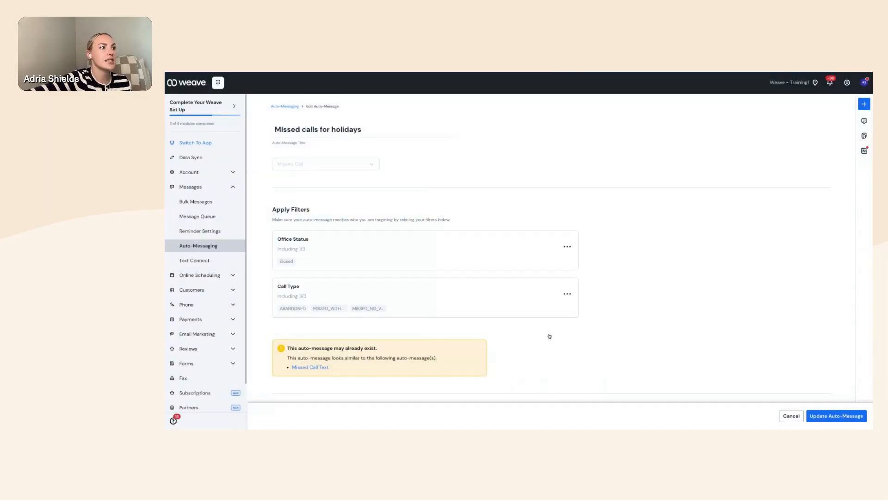
left_click(283, 107)
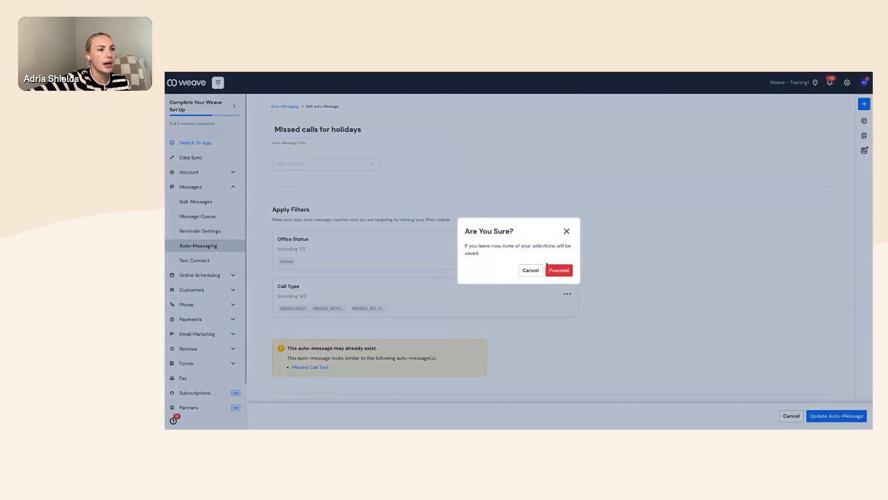
left_click(560, 269)
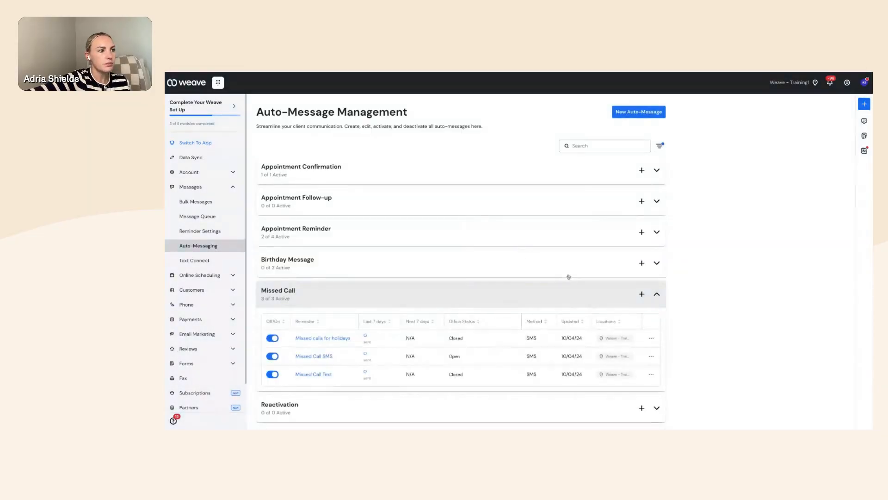
- Collapse the Missed Call group and scroll down to the Save the Date Reminder category
left_click(656, 295)
scroll(660, 296, "down", 1)
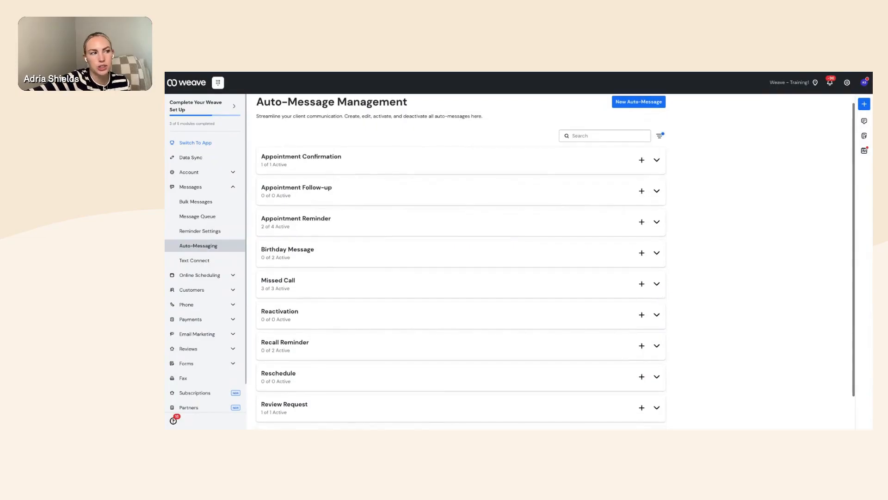
scroll(660, 289, "down", 1)
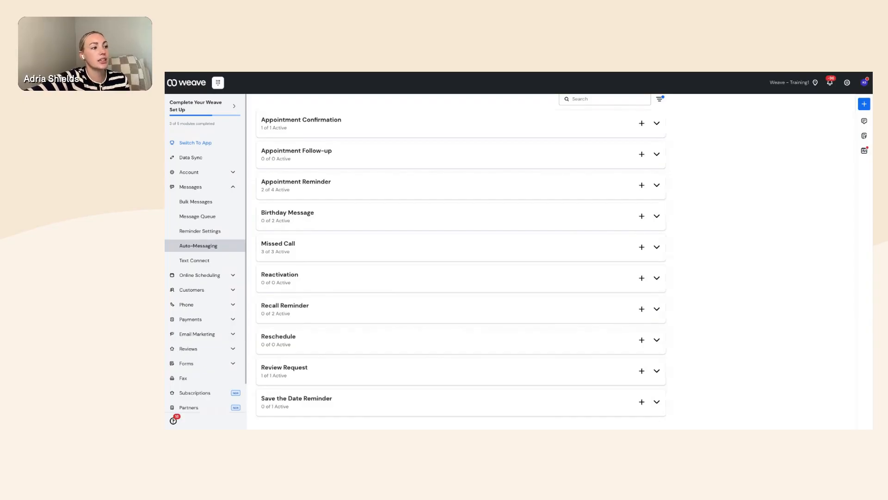
- Expand Recall Reminder to reveal Annual Vaccinations and Yearly Check In, both switched off
left_click(657, 309)
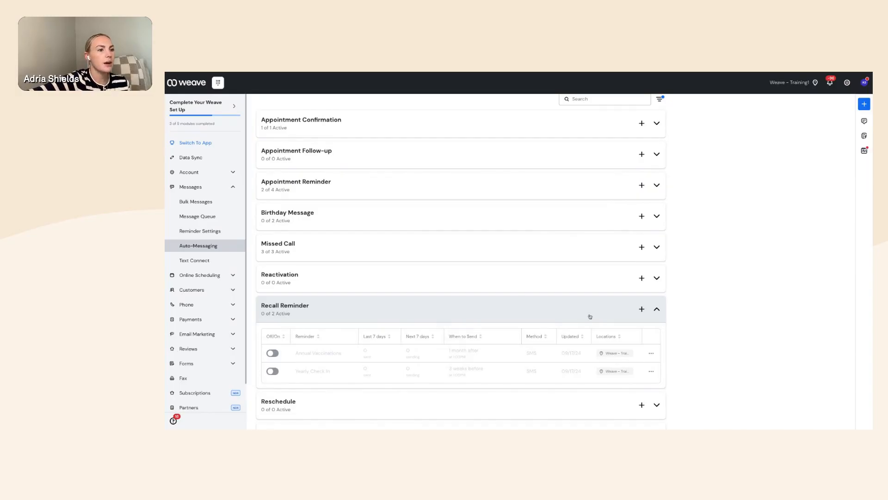
- Collapse Recall Reminder, check the empty Reschedule group, and scroll back to the top
left_click(657, 309)
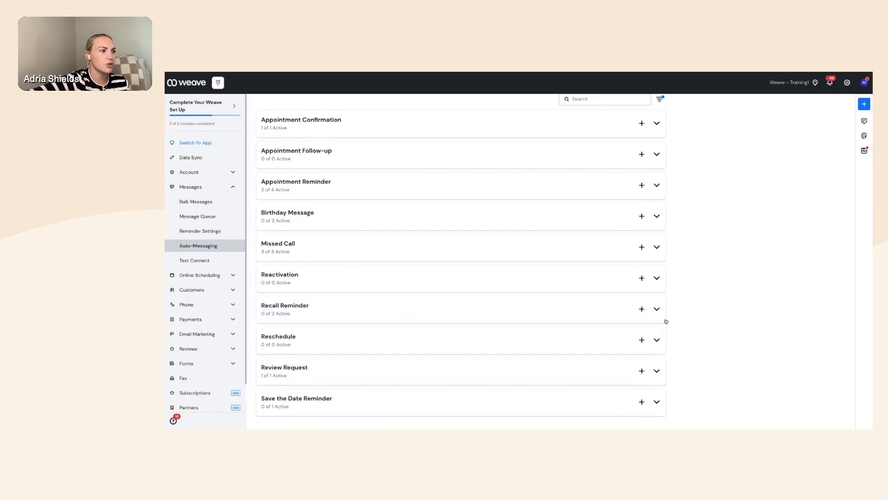
left_click(656, 342)
left_click(656, 341)
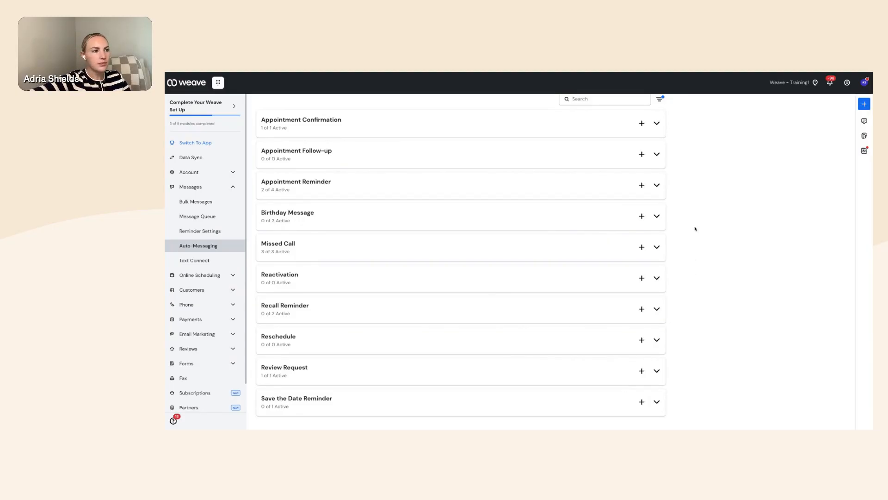
scroll(695, 228, "up", 2)
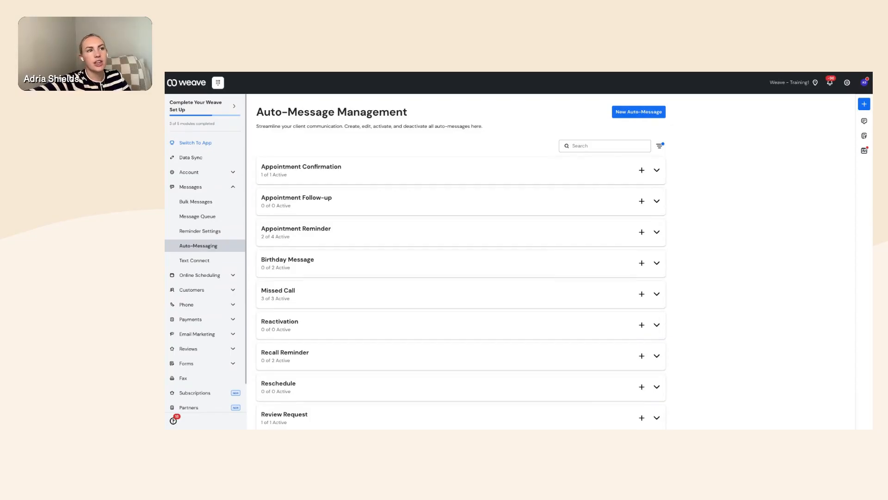
left_click(578, 147)
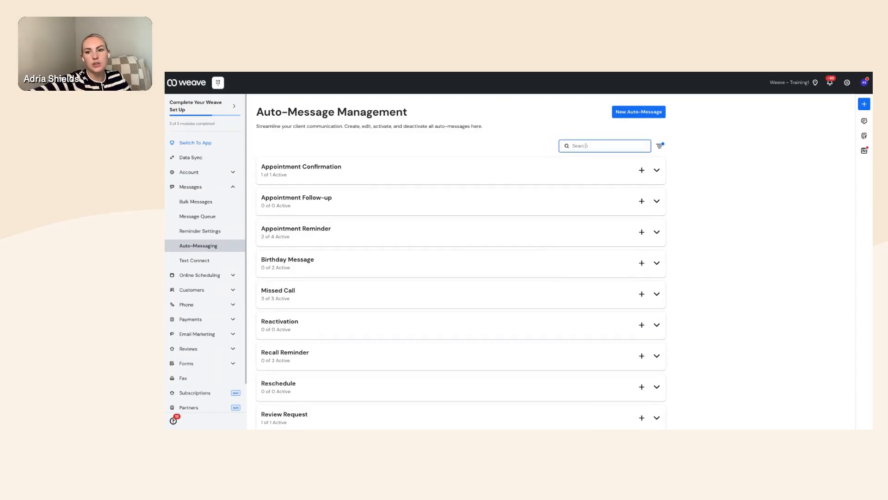
left_click(588, 136)
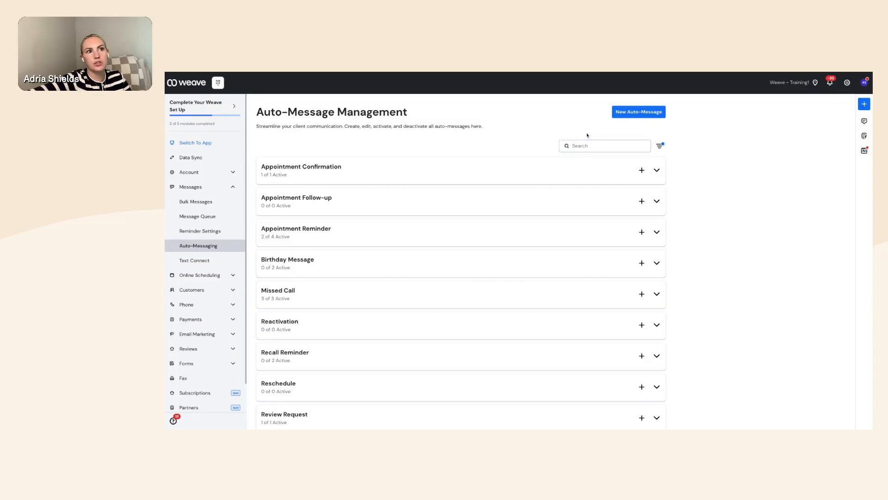
left_click(663, 147)
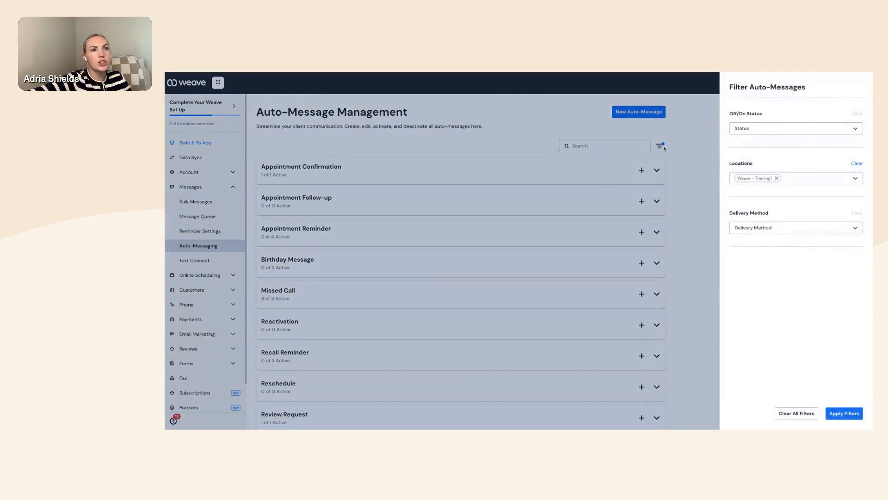
left_click(774, 128)
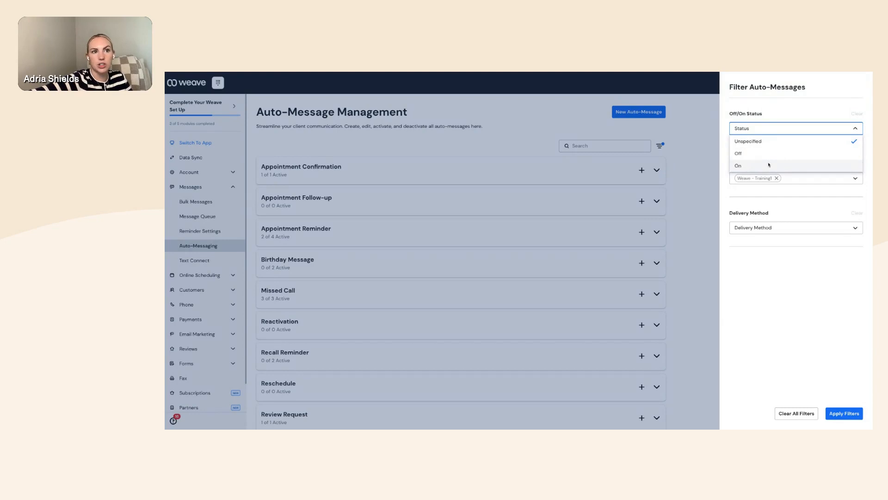
left_click(727, 180)
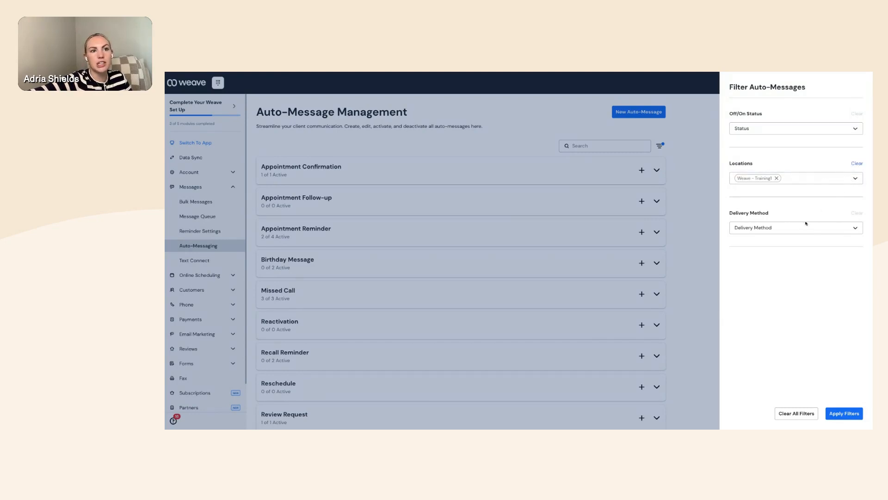
left_click(833, 232)
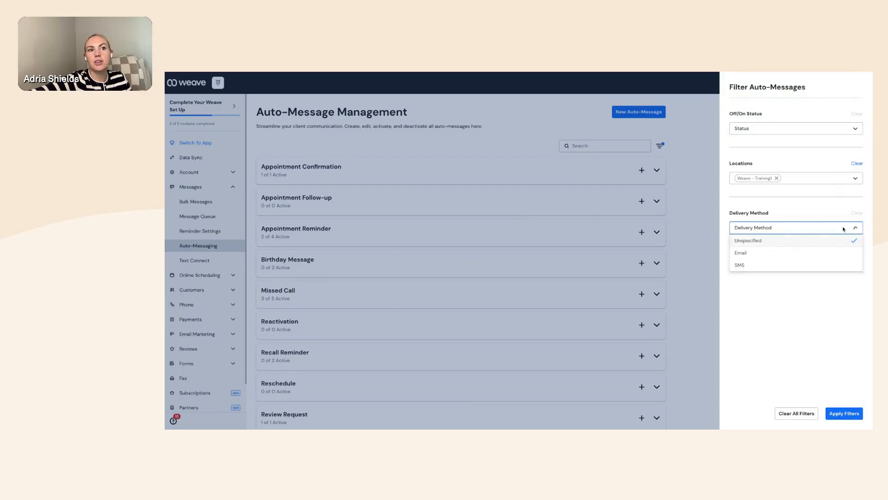
left_click(817, 230)
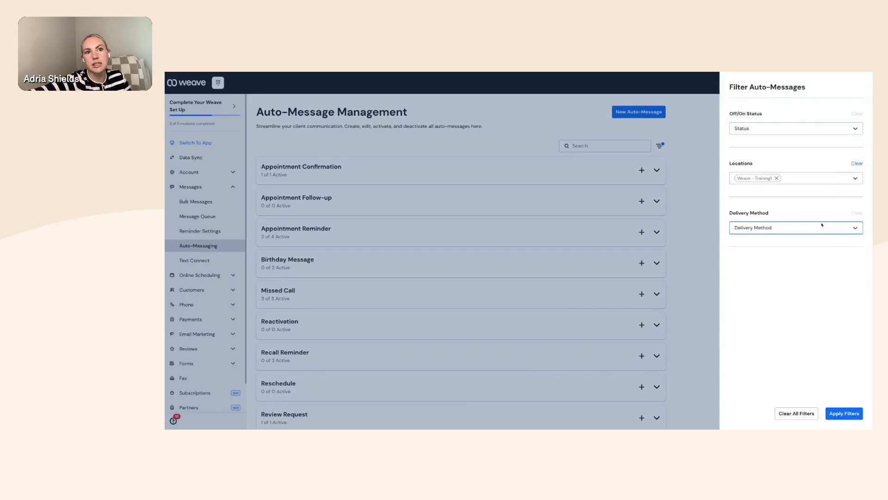
left_click(703, 114)
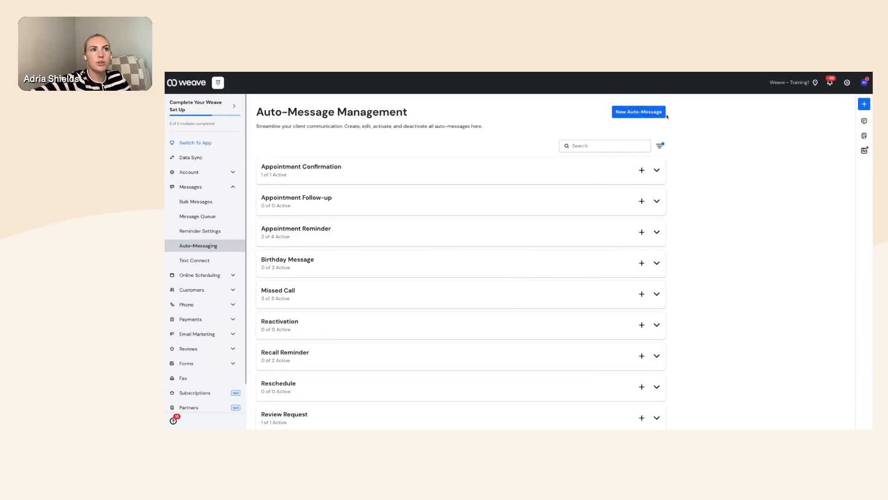
- Begin a new auto-message titled '18 months' and open its message-type dropdown
left_click(637, 115)
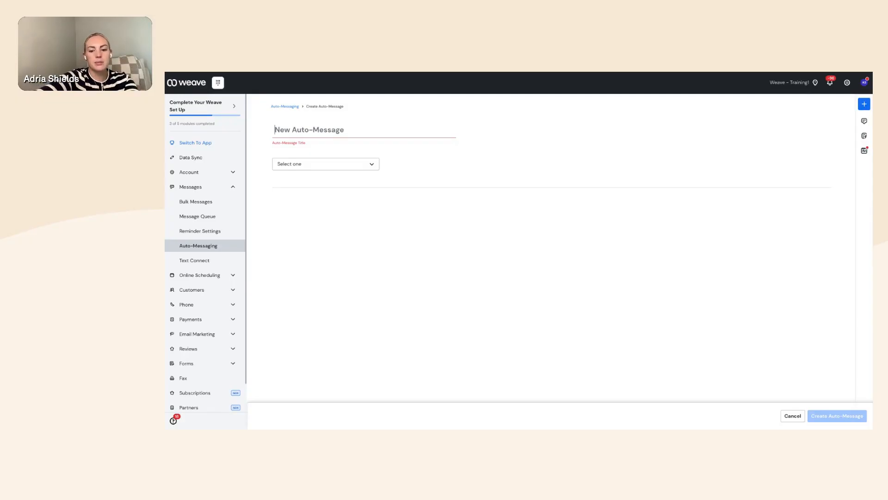
type("18 months")
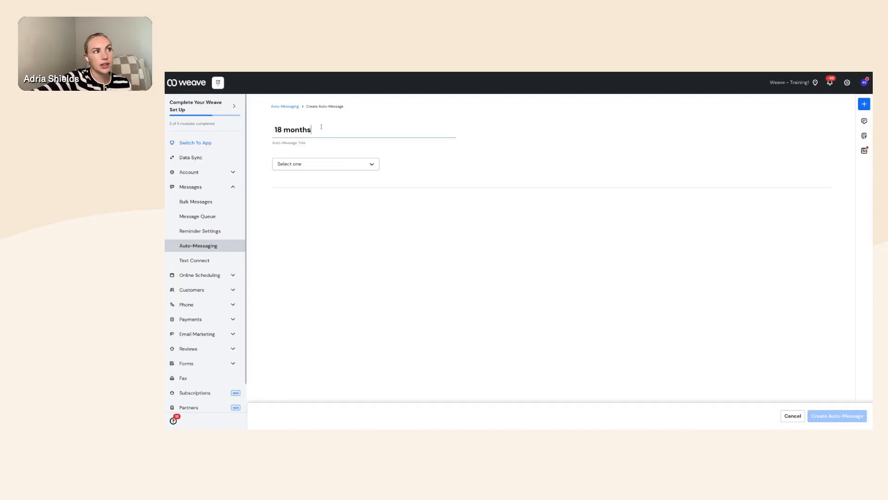
left_click(369, 168)
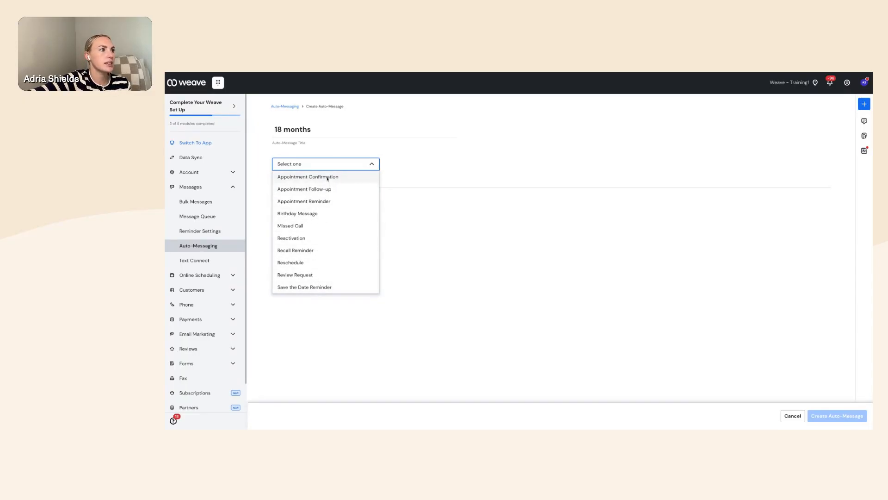
- Choose Save the Date Reminder as the 18 months message type, after briefly trying Appointment Confirmation
left_click(317, 287)
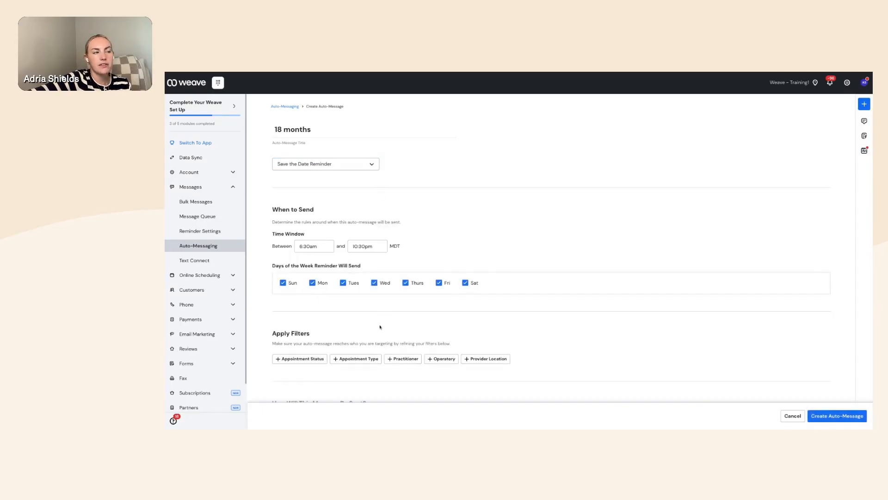
left_click(377, 164)
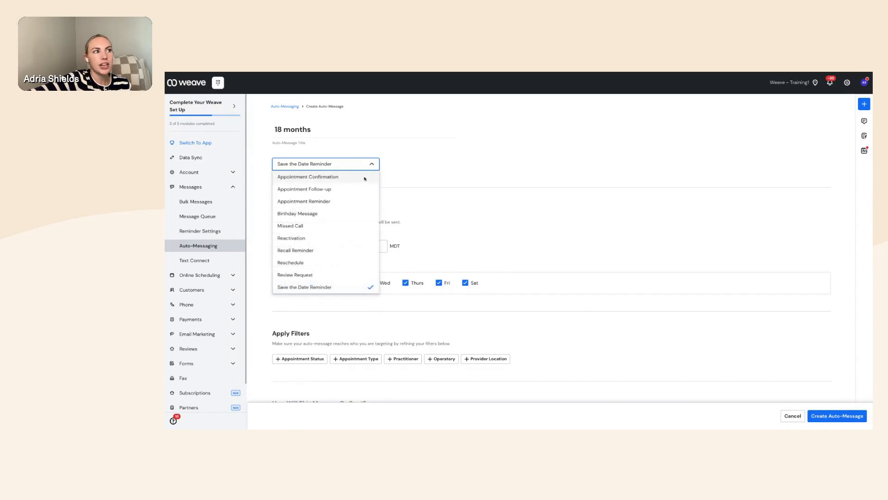
left_click(364, 180)
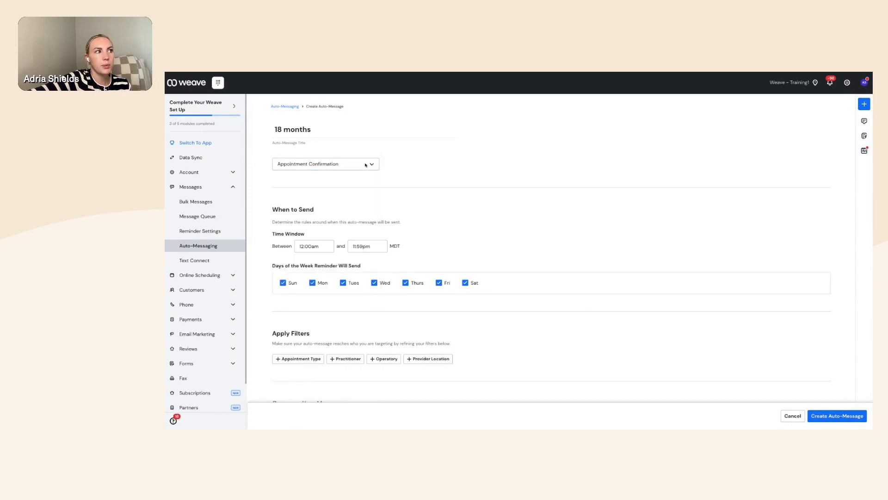
left_click(365, 165)
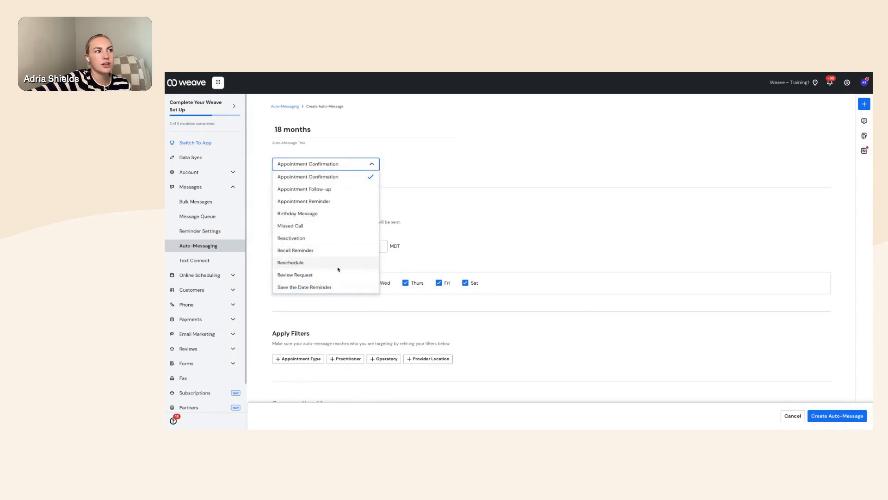
left_click(340, 287)
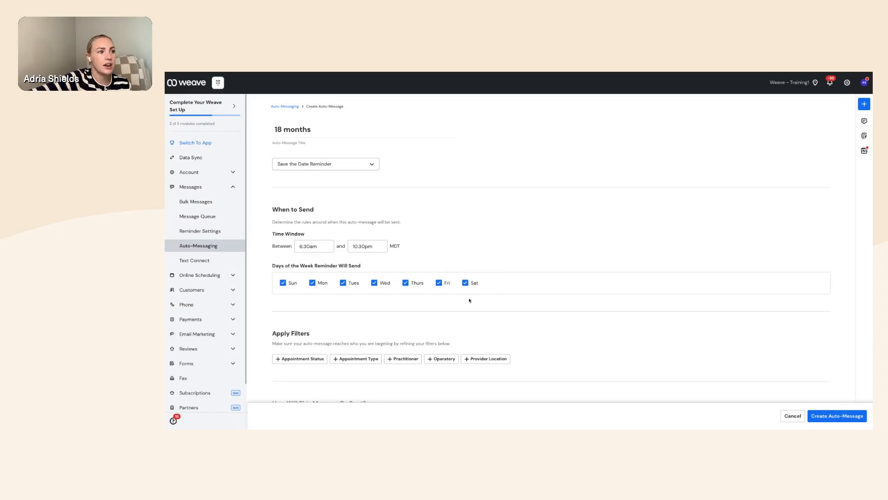
left_click(465, 282)
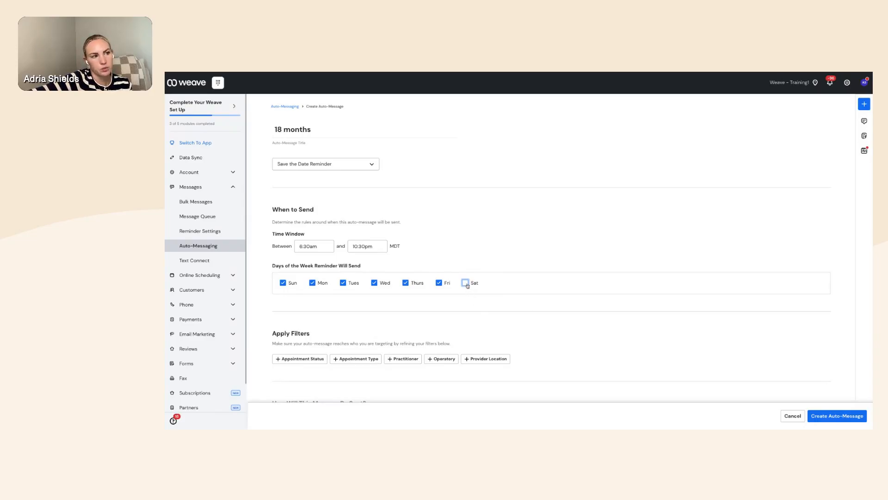
left_click(466, 284)
scroll(507, 315, "down", 3)
scroll(507, 316, "down", 3)
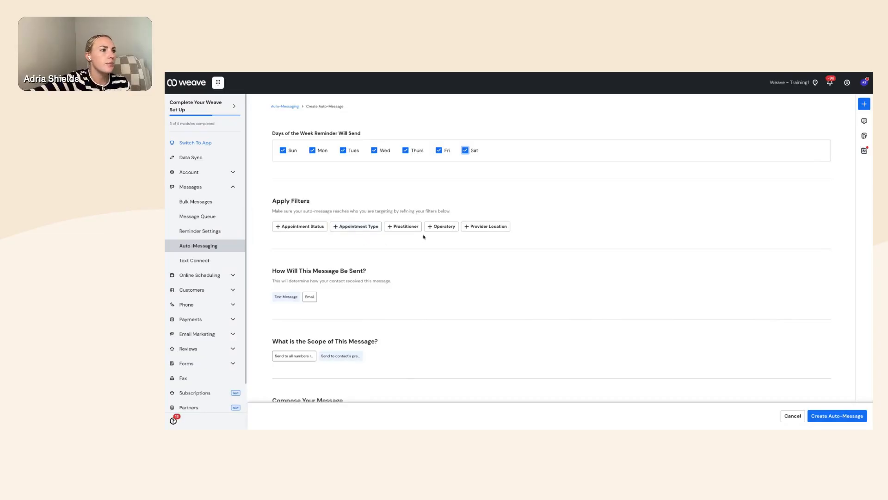
- Switch delivery to Email and expand the Individual template with subject 'Save the Date'
scroll(305, 275, "down", 1)
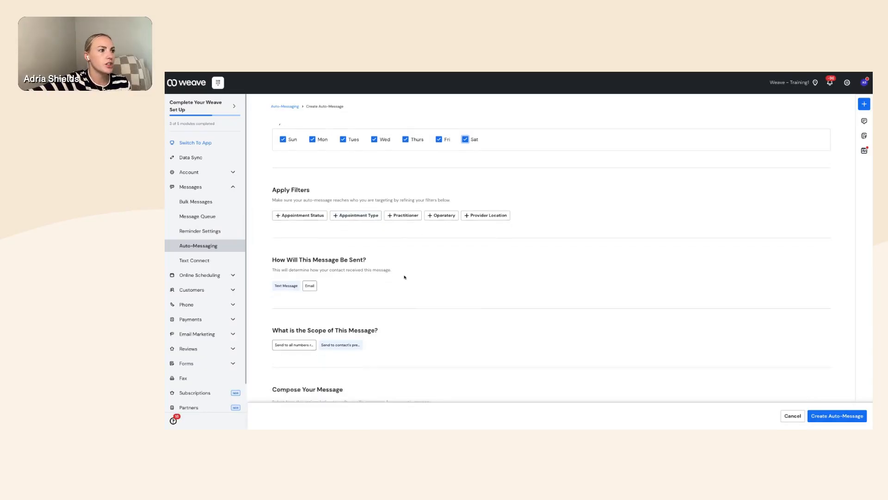
left_click(307, 277)
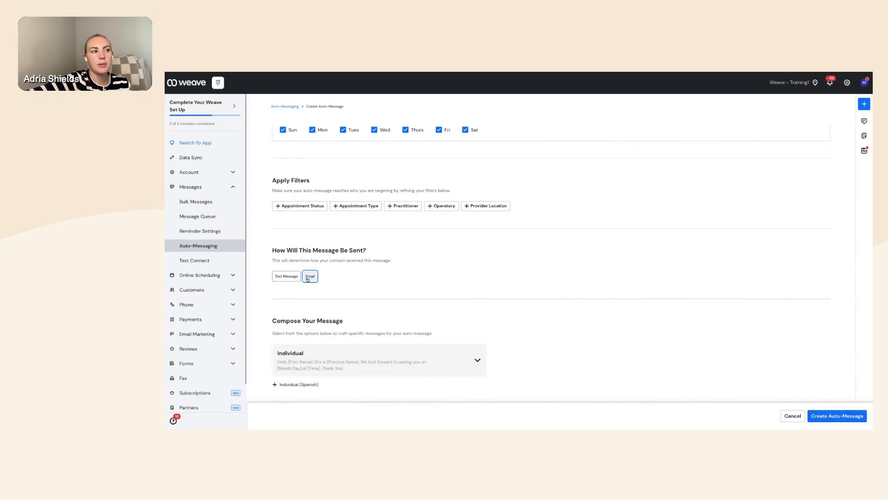
scroll(493, 308, "down", 1)
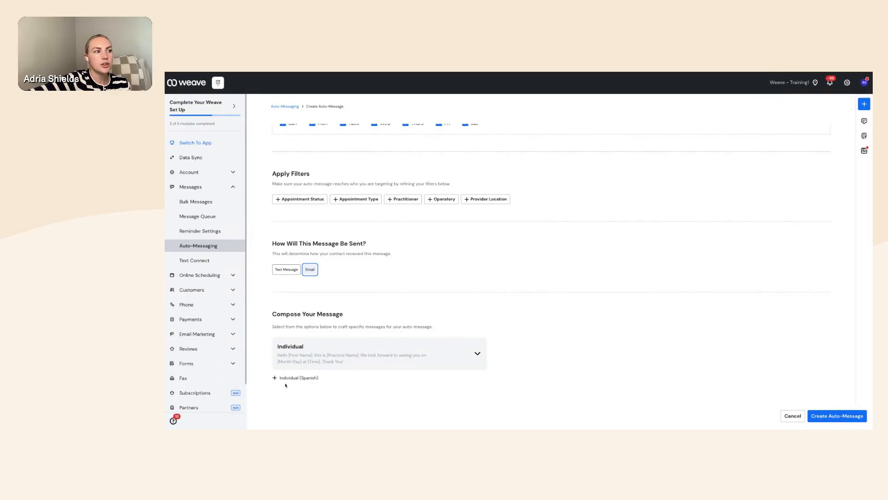
left_click(480, 355)
scroll(521, 373, "down", 1)
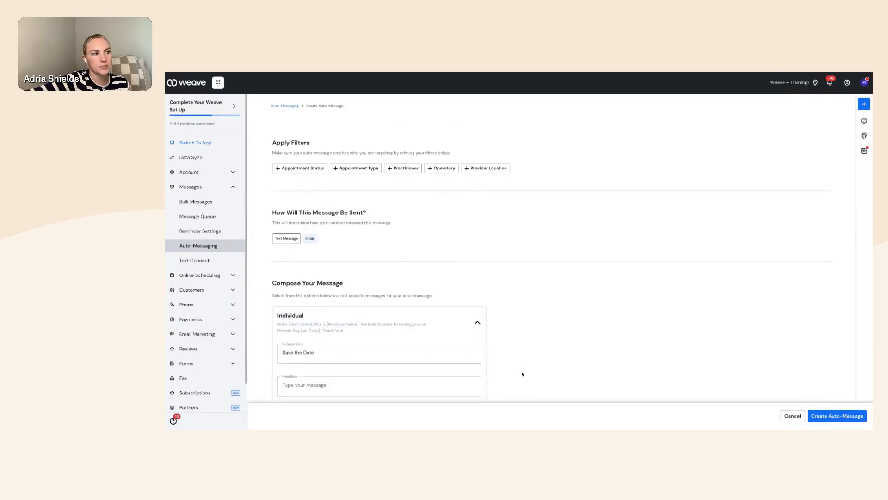
scroll(521, 373, "down", 1)
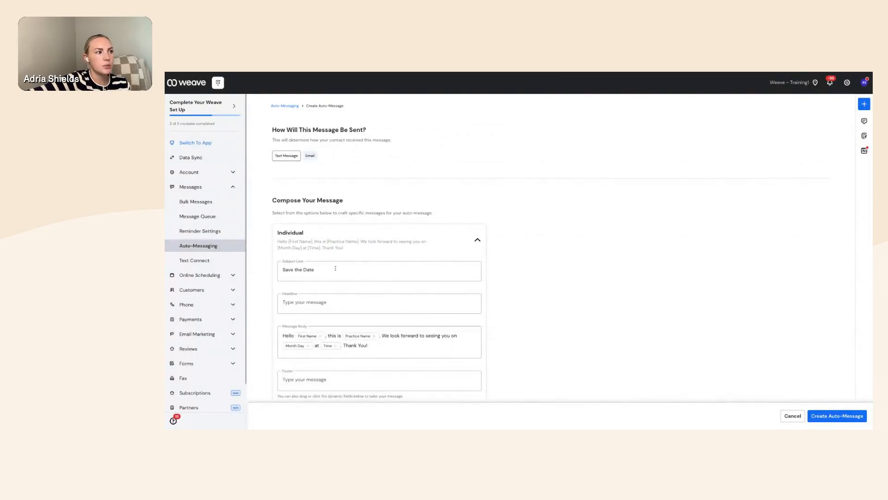
scroll(346, 312, "down", 1)
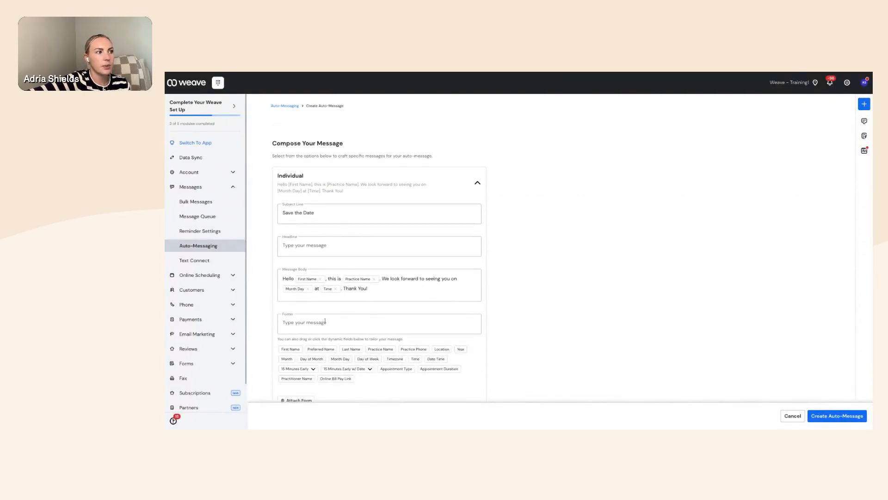
scroll(360, 322, "down", 1)
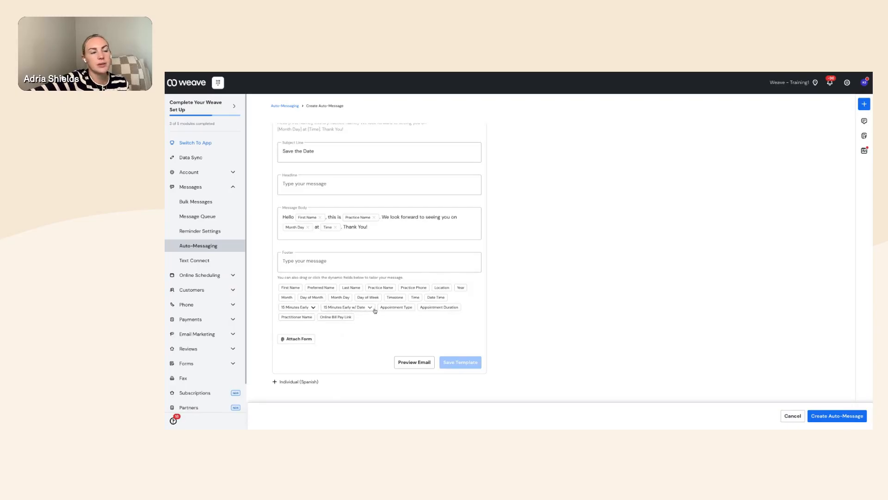
- Add then remove the 15 Minutes Early footer chip, leaving the footer empty, and save the template
left_click(305, 308)
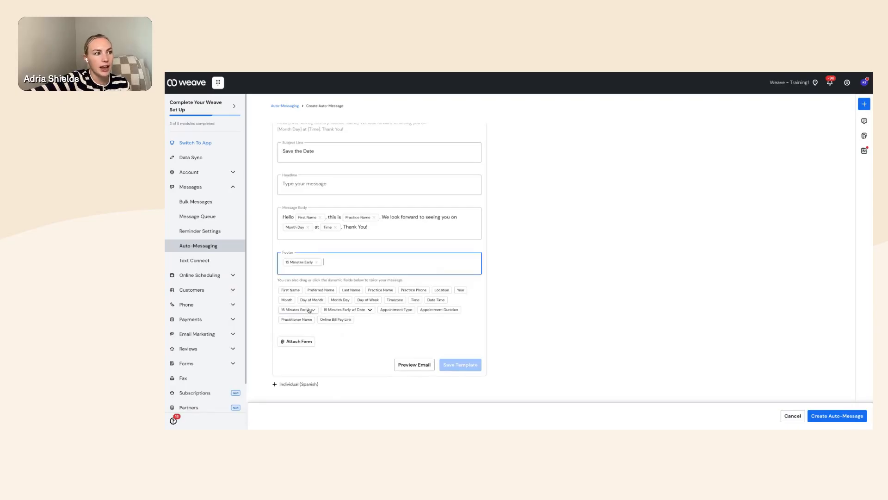
left_click(312, 309)
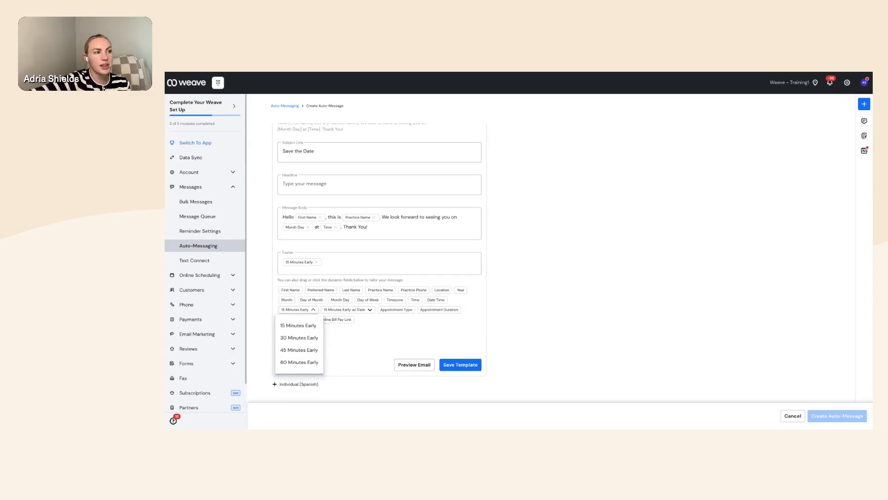
left_click(316, 262)
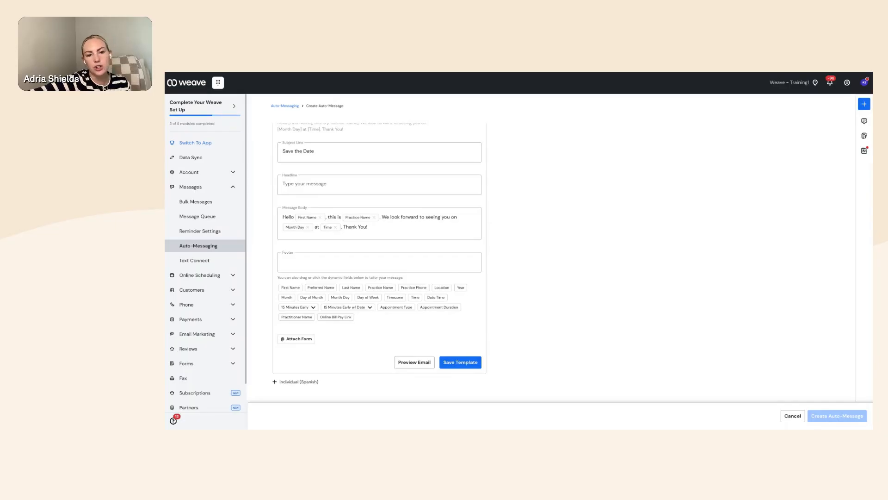
left_click(319, 259)
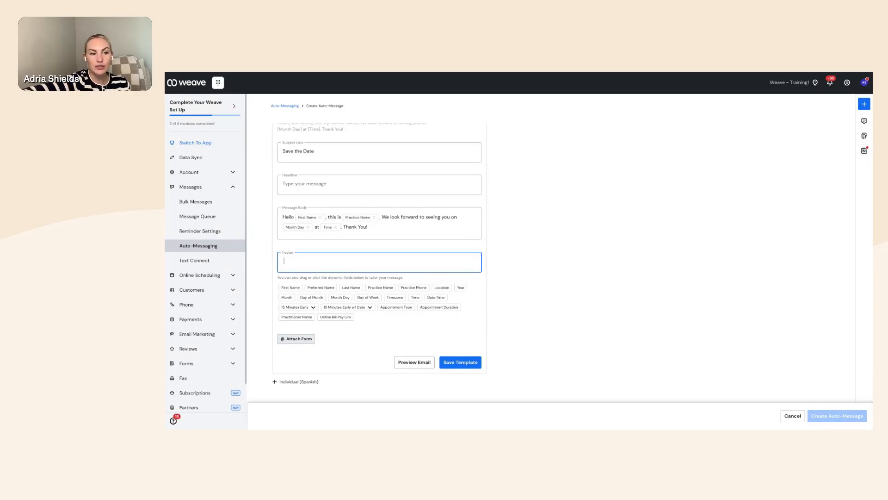
left_click(470, 365)
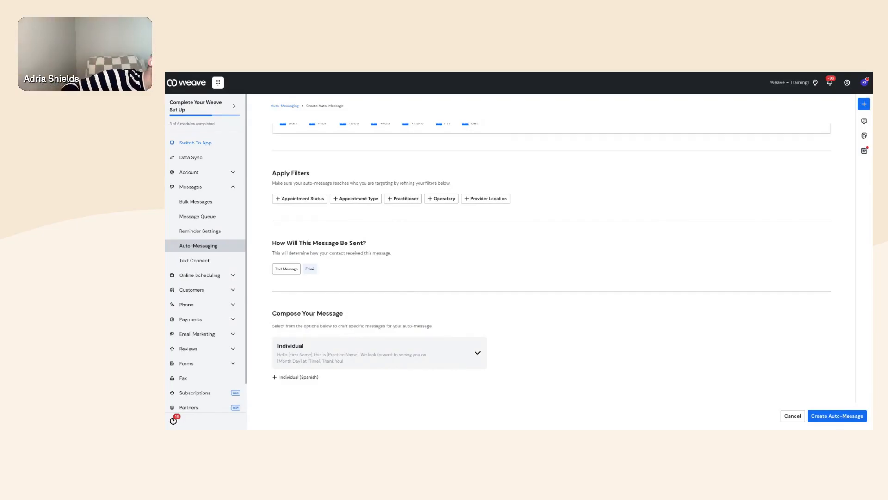
- Create the '18 months' auto-message and scroll the returned Auto-Message Management list
left_click(837, 415)
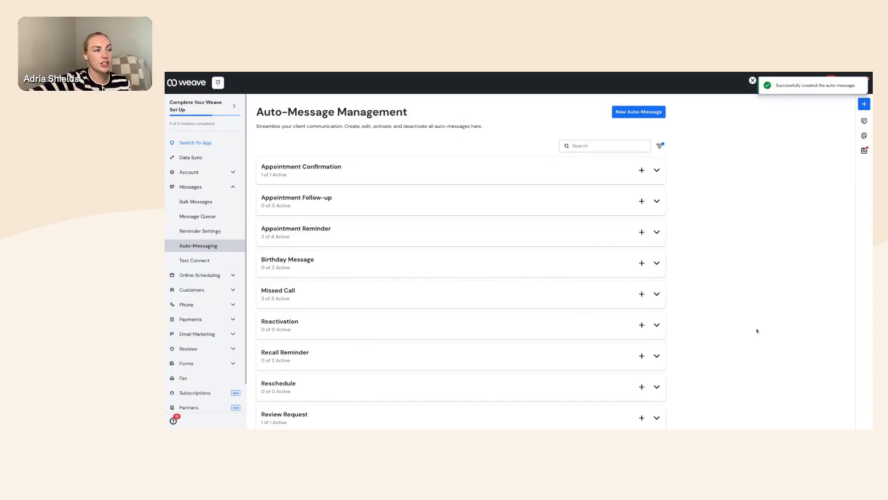
scroll(756, 330, "down", 1)
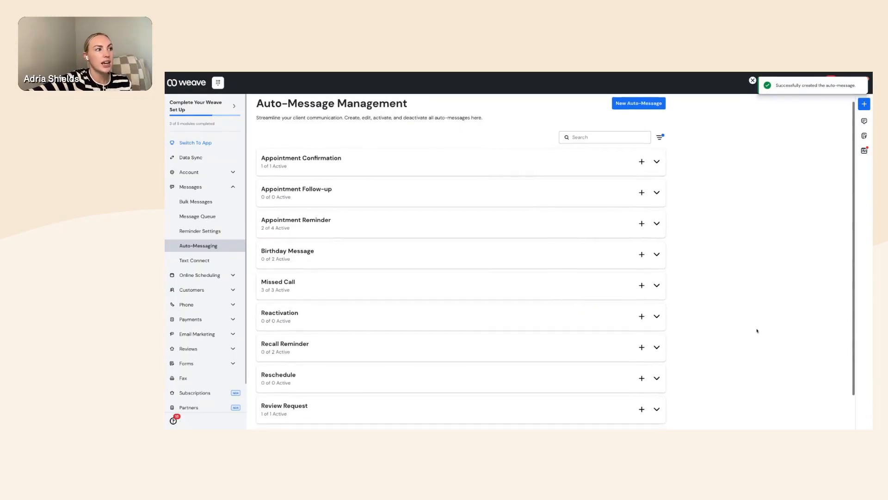
- Open Reminder Settings and review the office reply-to email address, with Mark As Read off
left_click(201, 233)
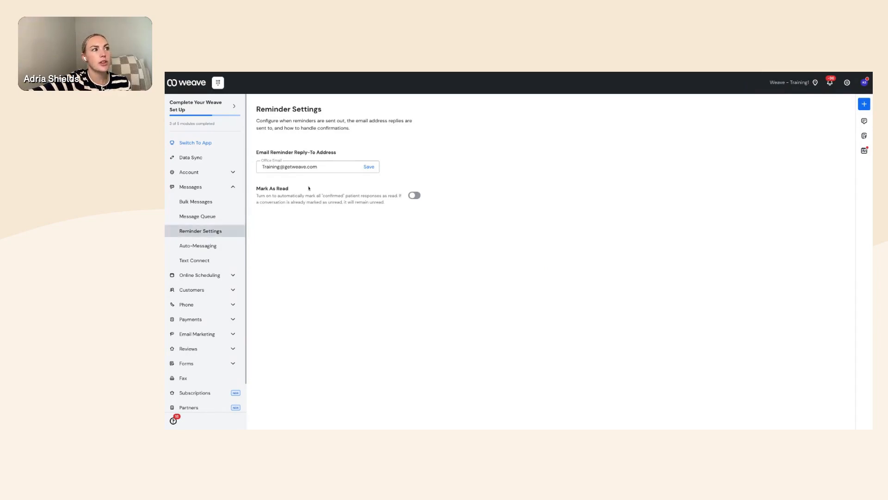
triple_click(329, 167)
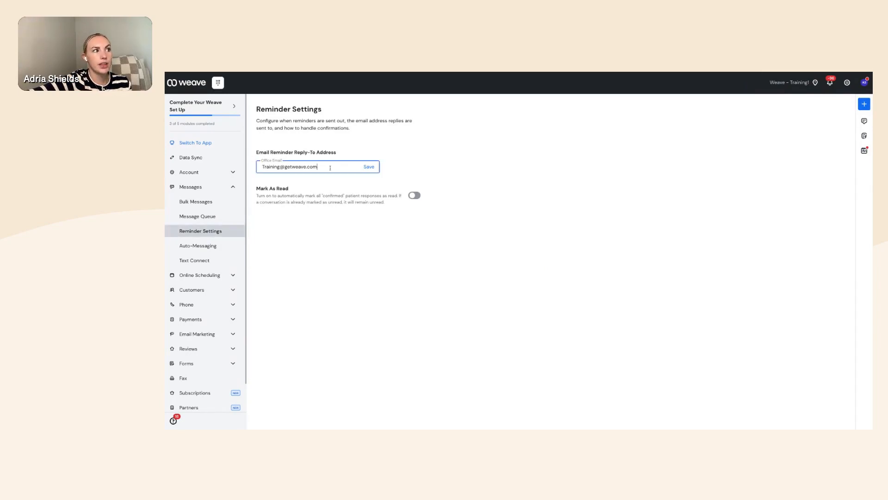
left_click(331, 167)
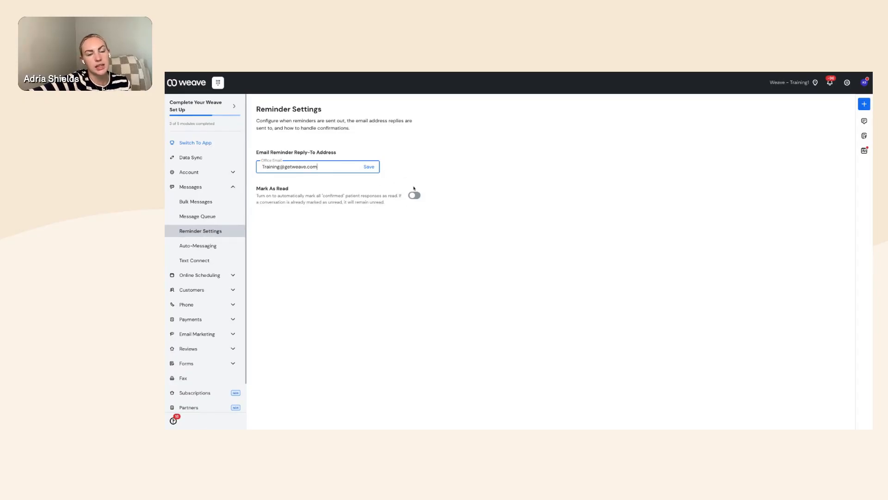
left_click(846, 82)
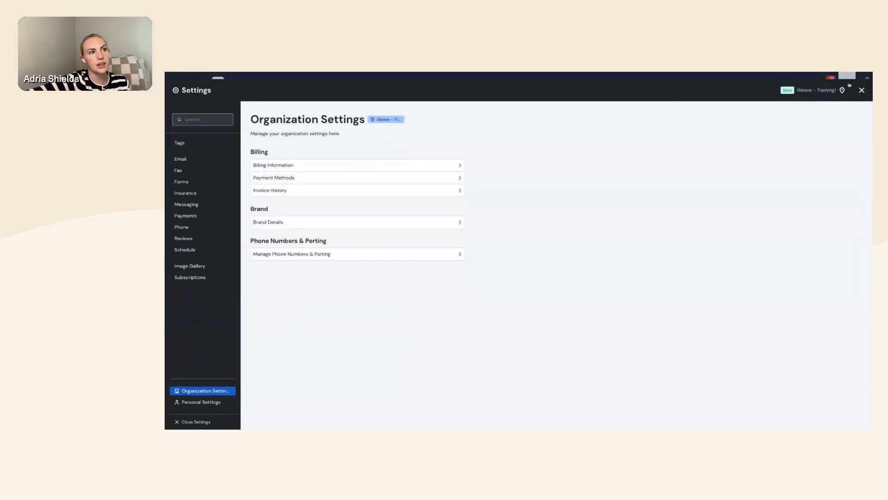
left_click(190, 204)
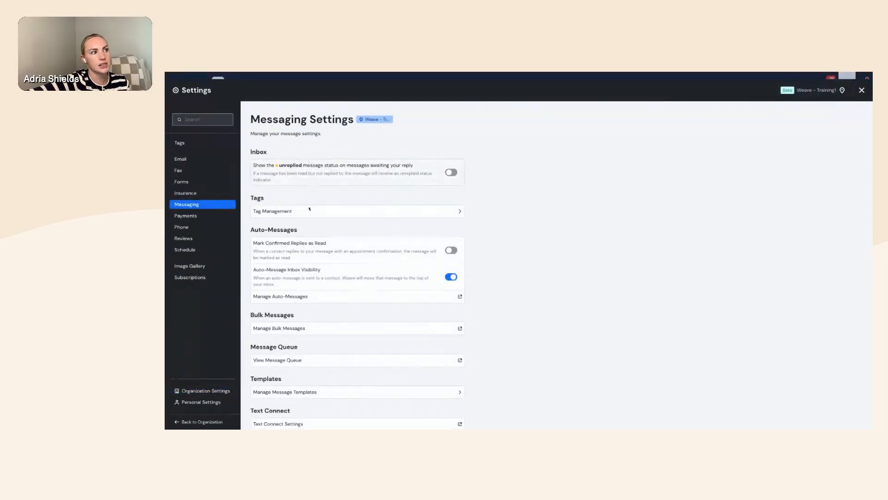
scroll(357, 381, "down", 1)
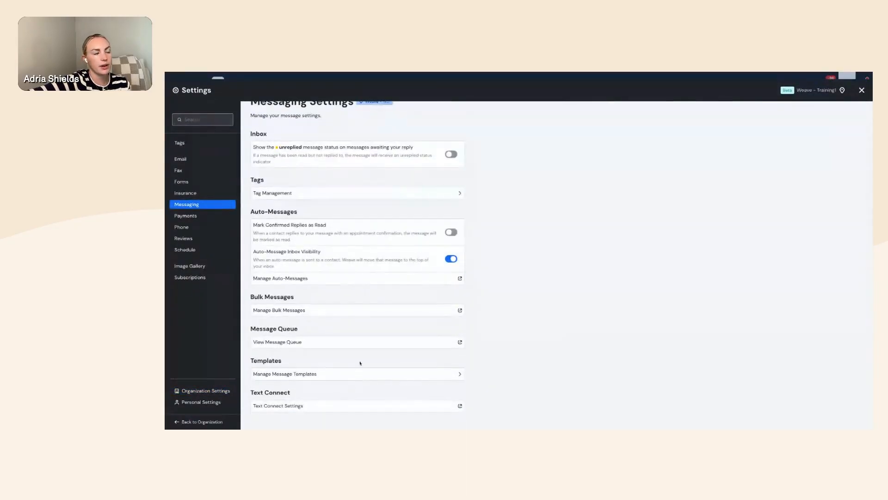
scroll(359, 362, "up", 1)
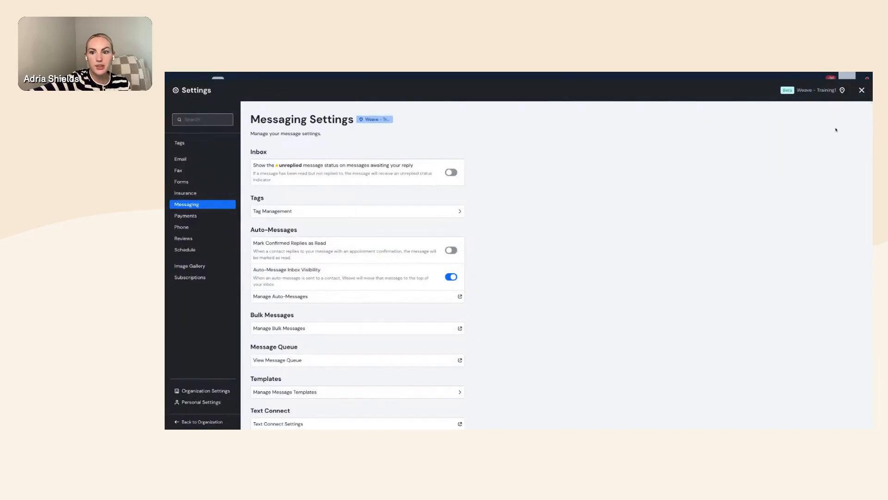
left_click(862, 90)
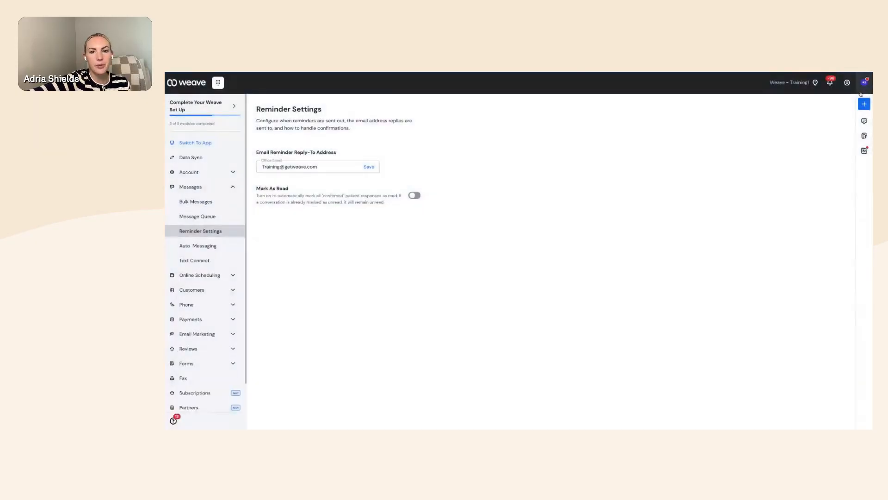